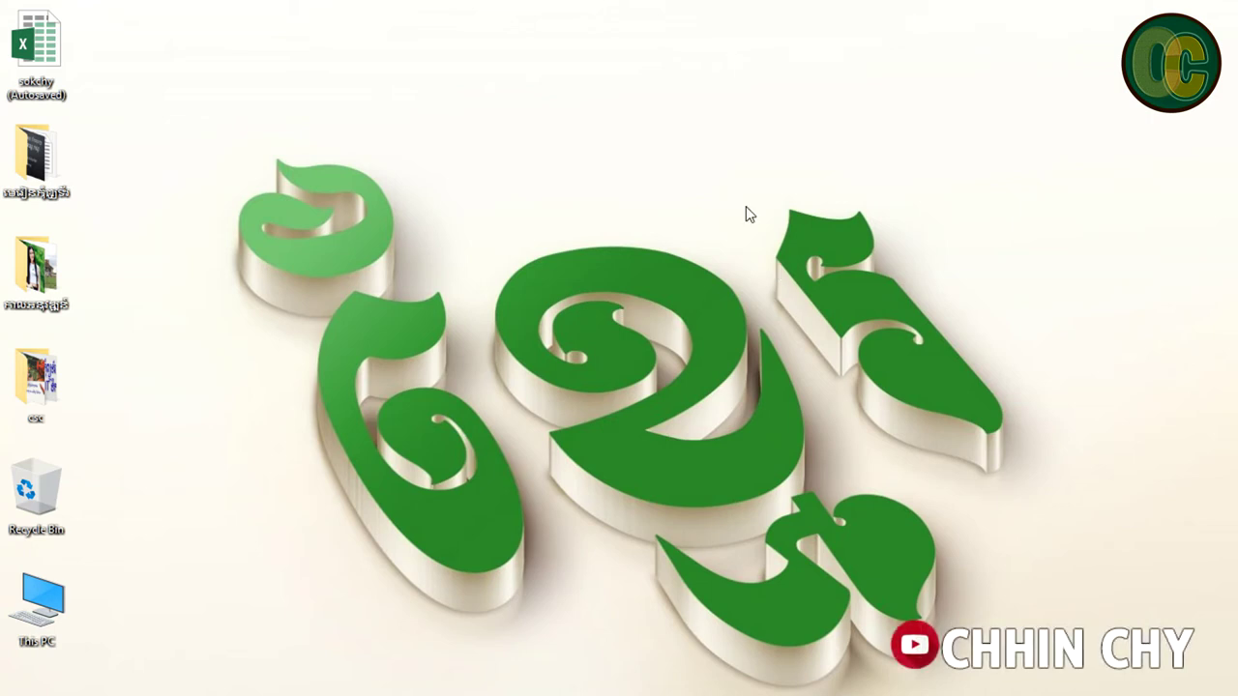
Refresh the desktop four times from its shortcut menu
right_click(547, 122)
click(609, 167)
right_click(598, 182)
click(642, 230)
right_click(440, 174)
click(502, 223)
right_click(511, 211)
click(553, 256)
Bring Photoshop to the front and make the Brush Tool active from the brush tool group
click(430, 681)
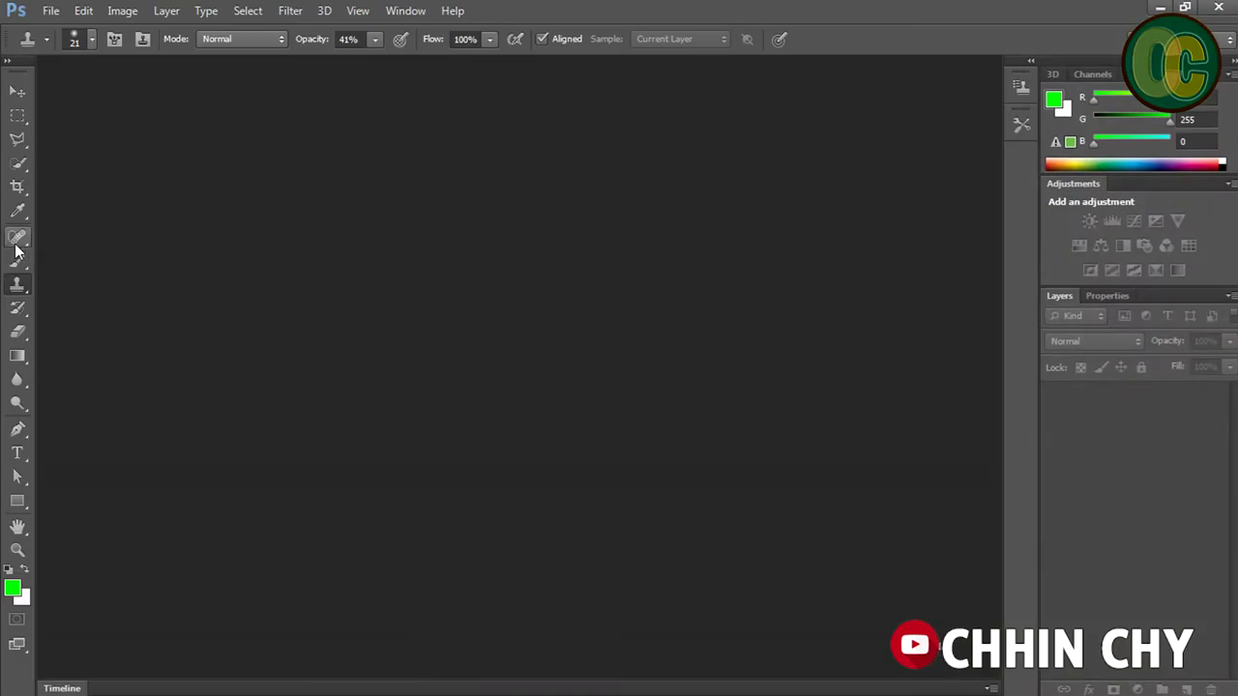
drag(18, 236, 86, 239)
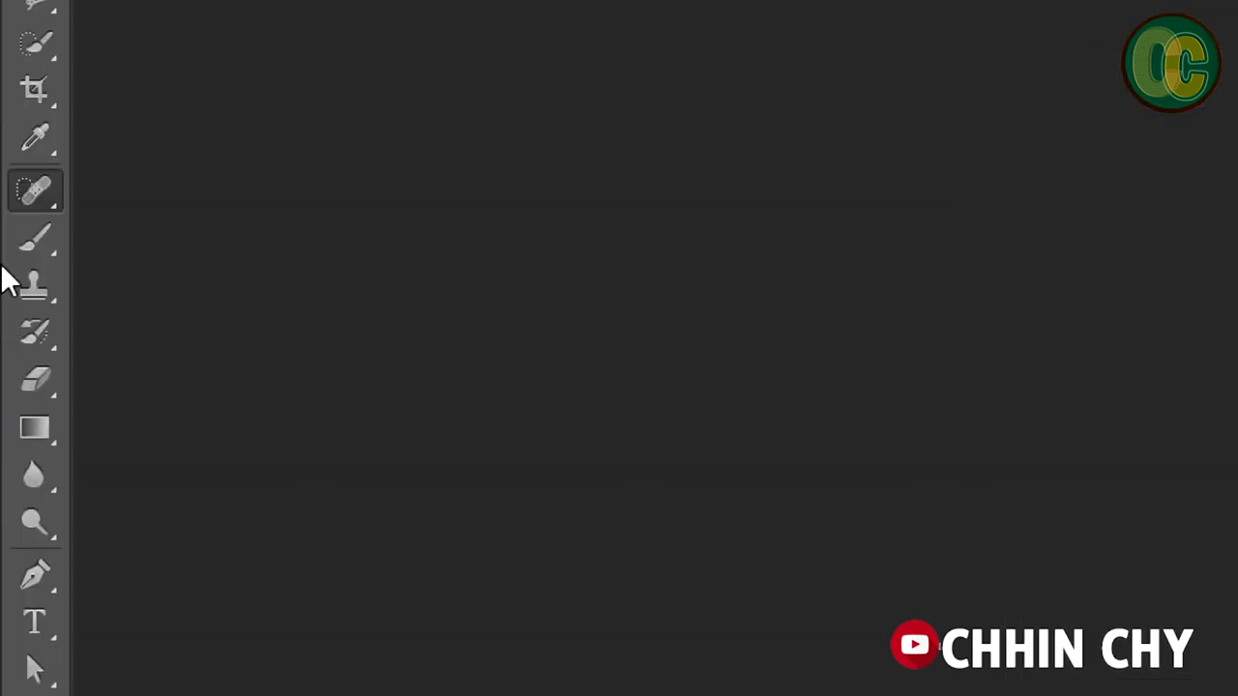
right_click(19, 191)
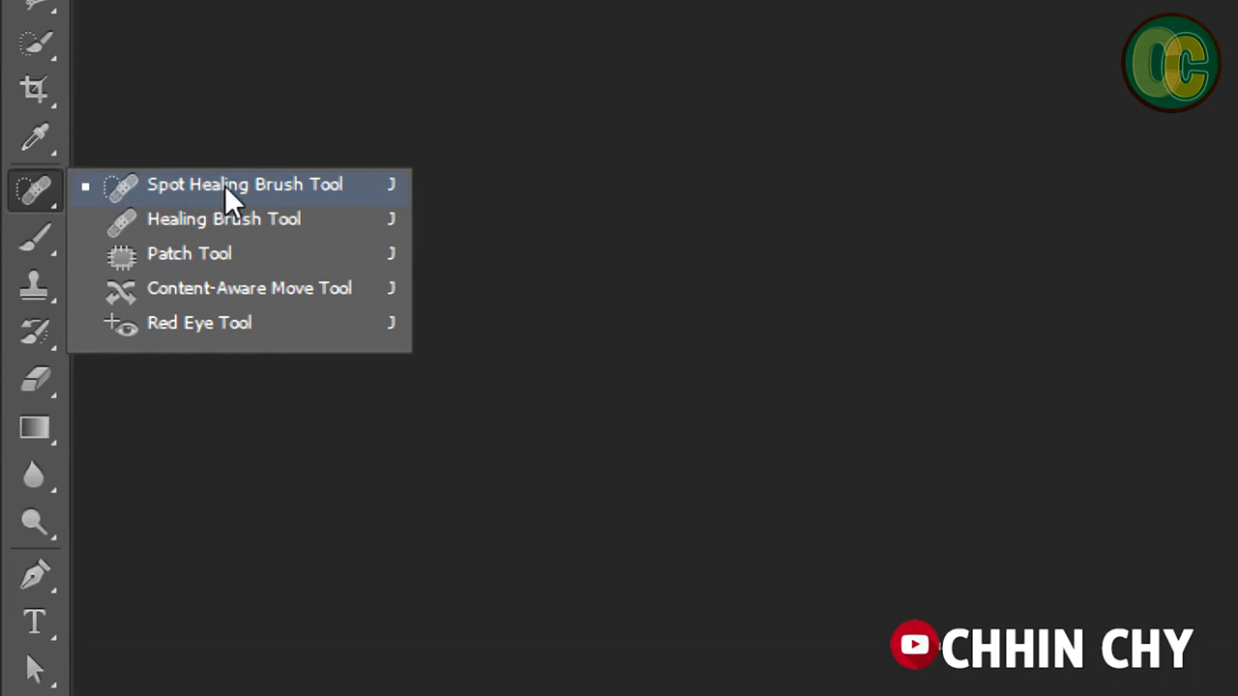
right_click(31, 246)
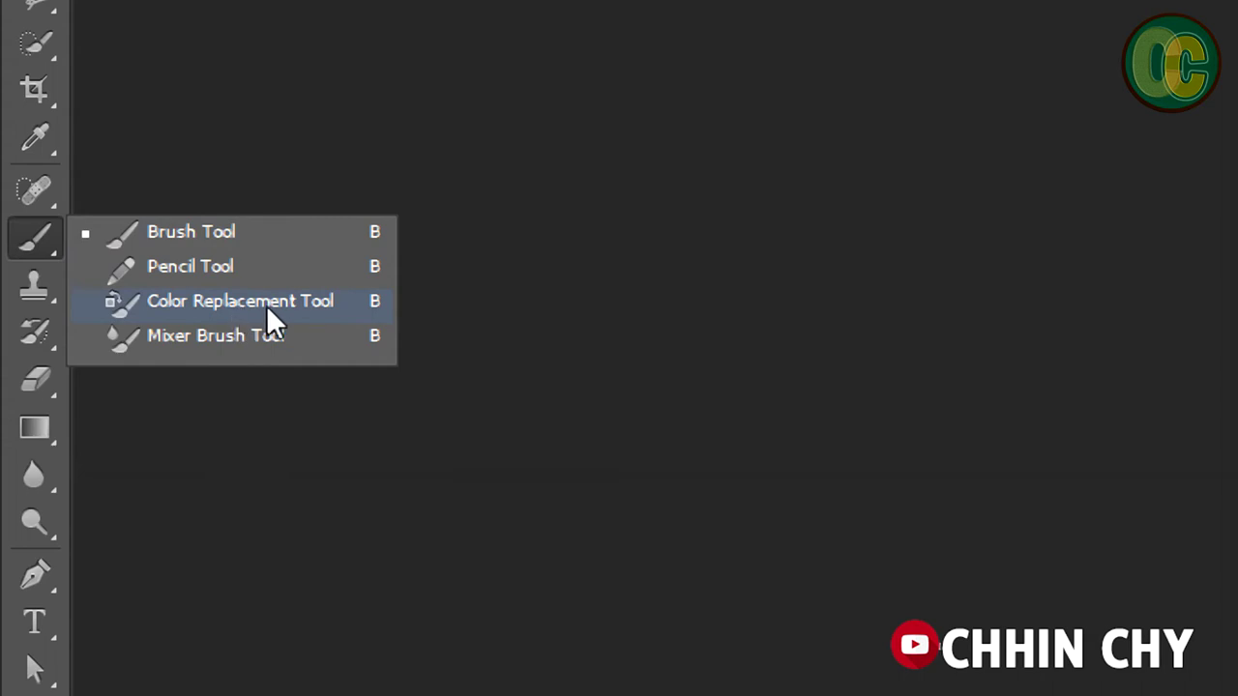
key(Escape)
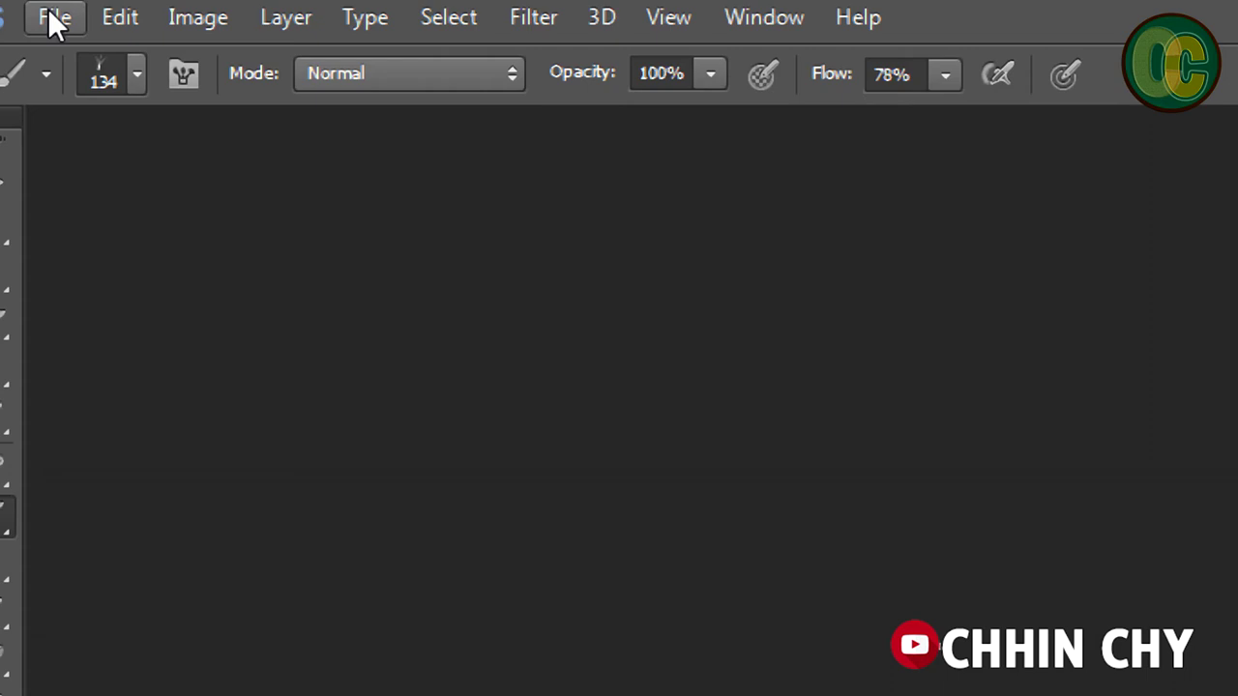
Open Royal_Web.2e16d0ba.fill-960x540.jpg from the practice folder
click(53, 21)
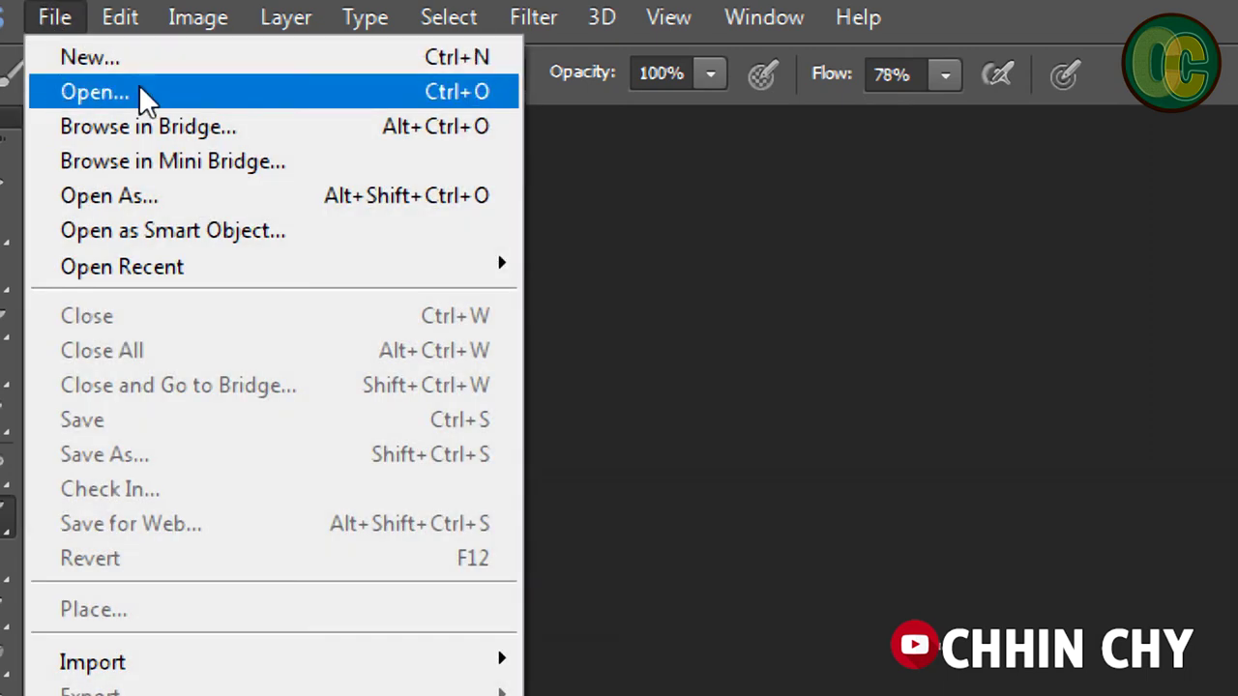
click(140, 95)
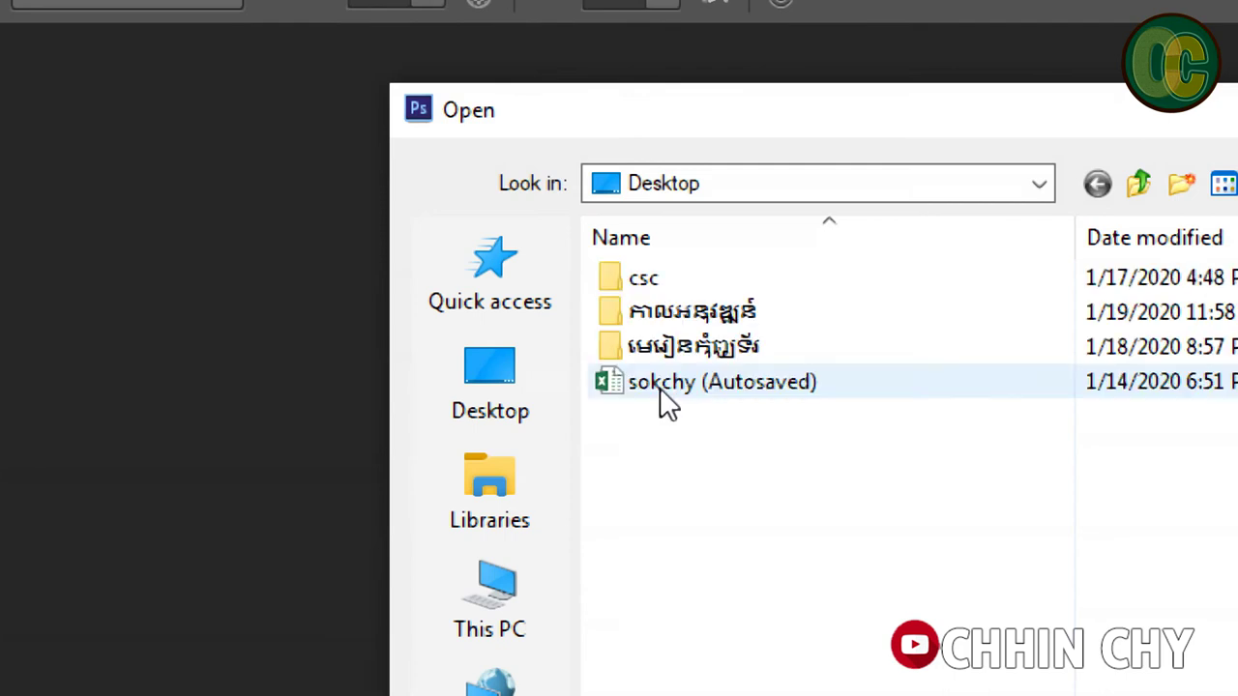
double_click(677, 310)
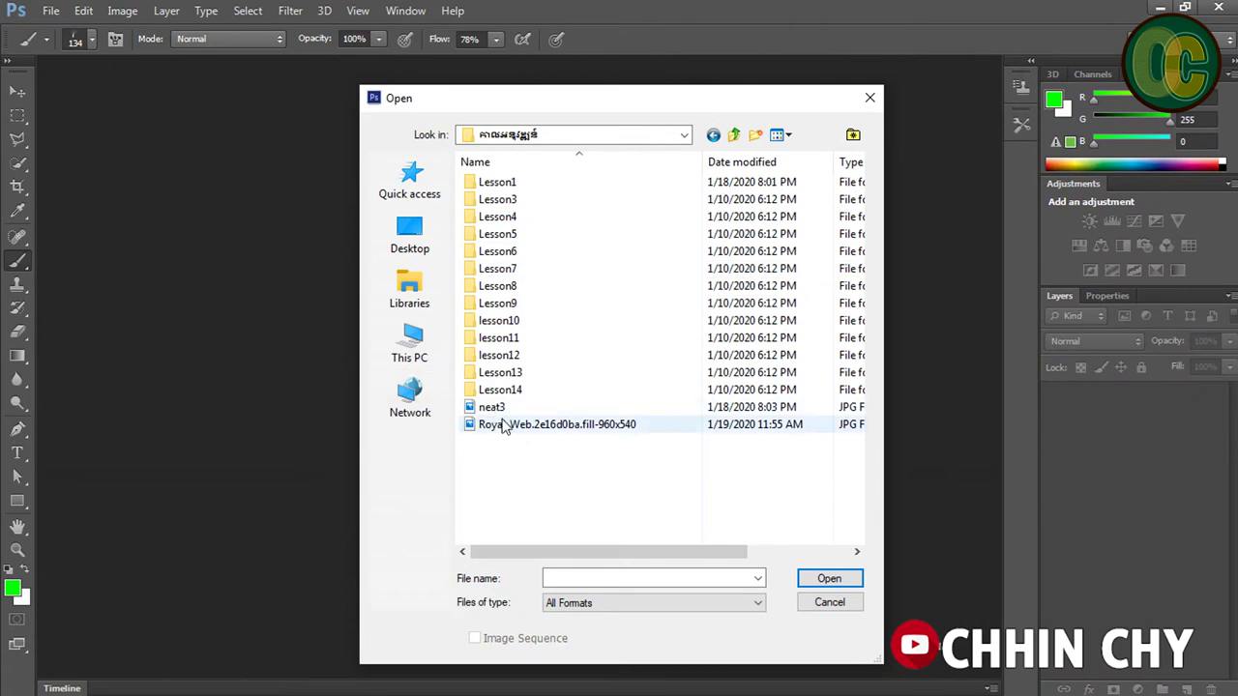
click(504, 425)
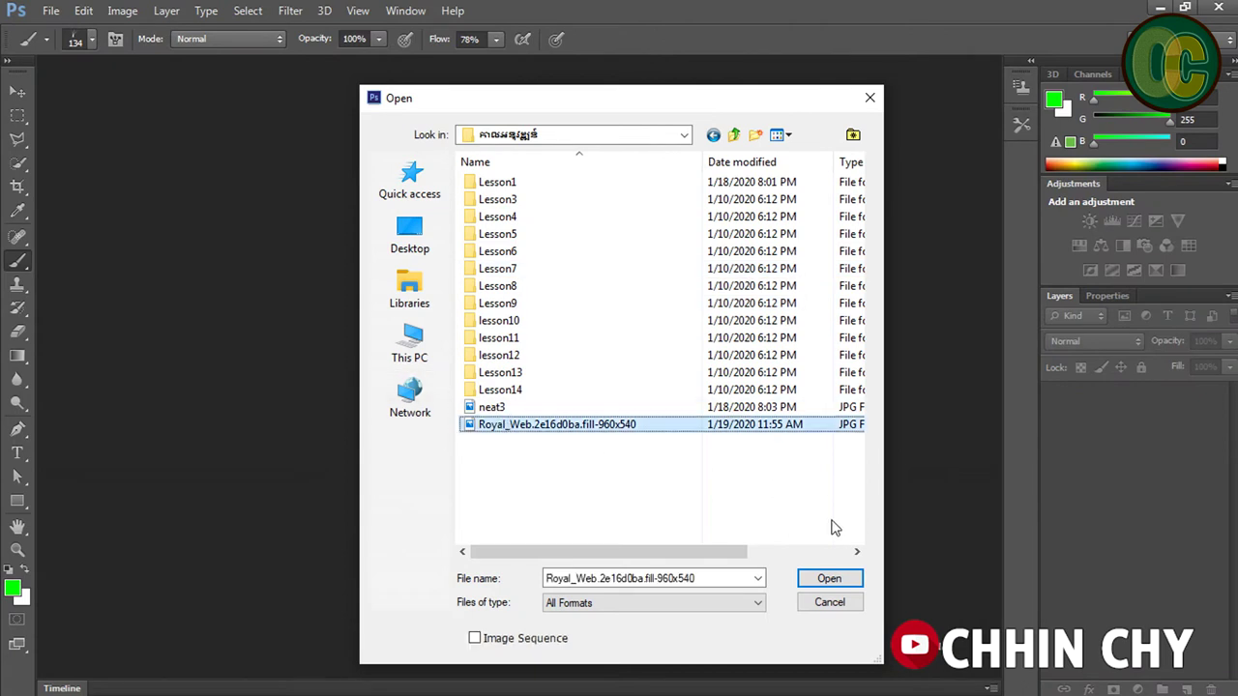
click(829, 578)
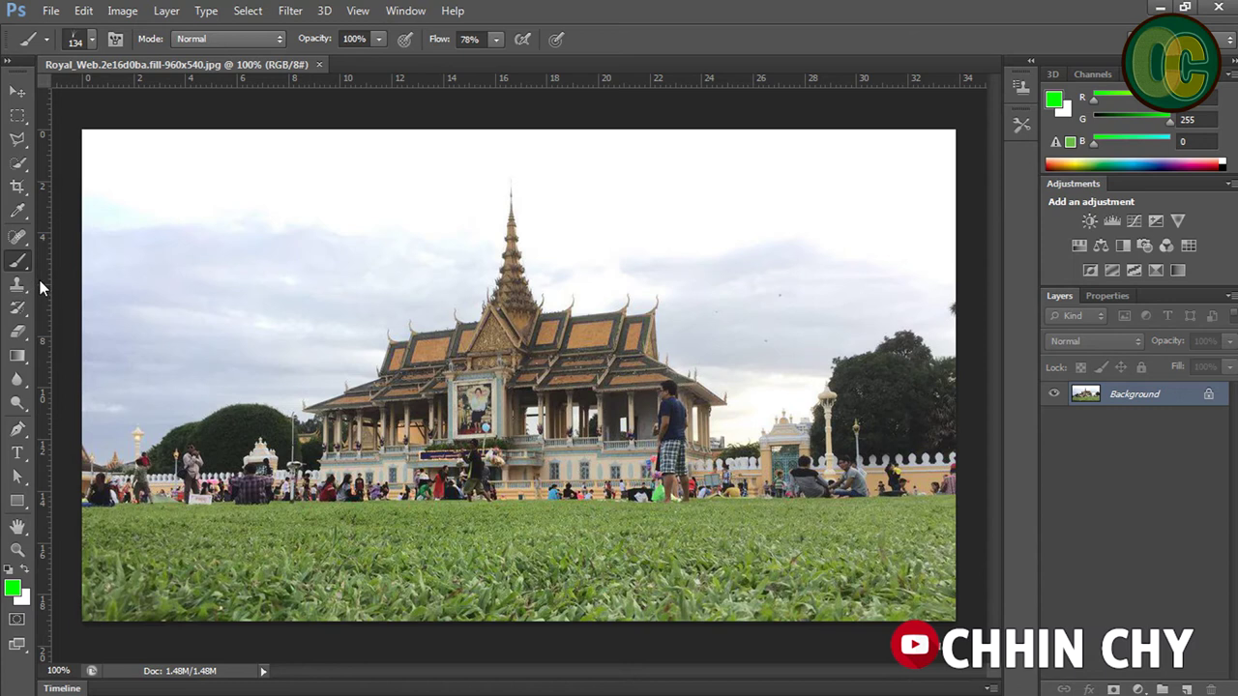
Select the Brush Tool, add Layer 1 above Background, and start painting grass along the lawn
right_click(15, 261)
click(56, 257)
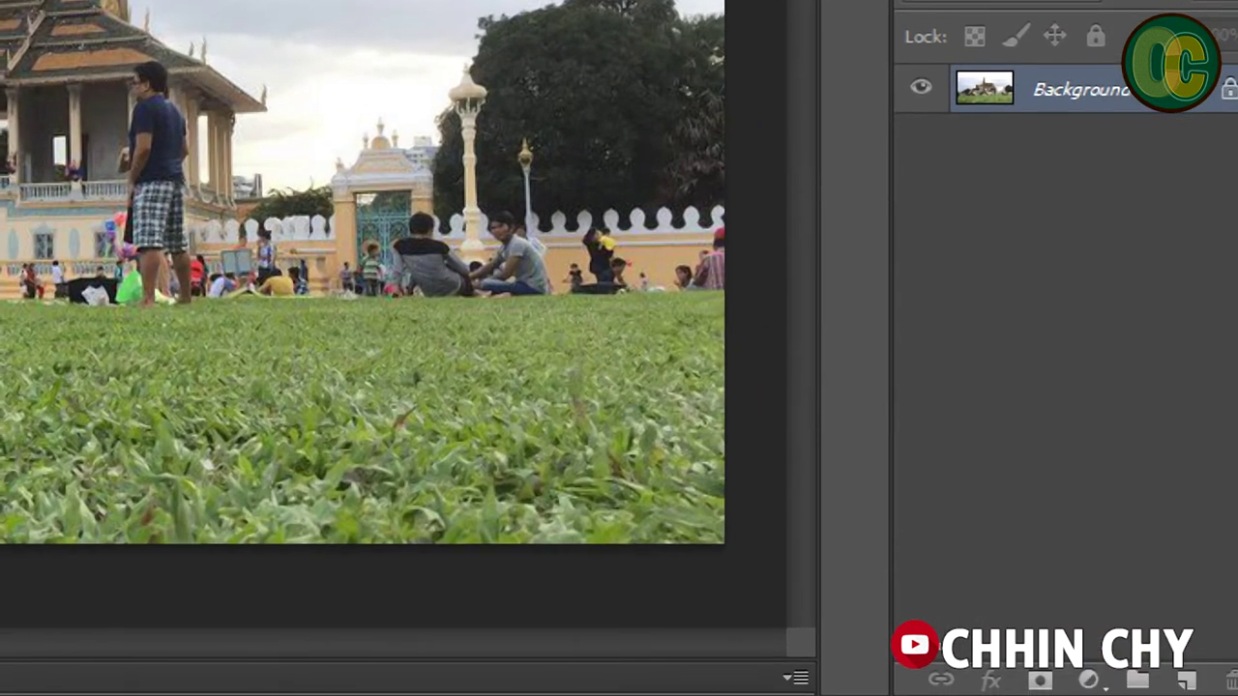
click(1184, 684)
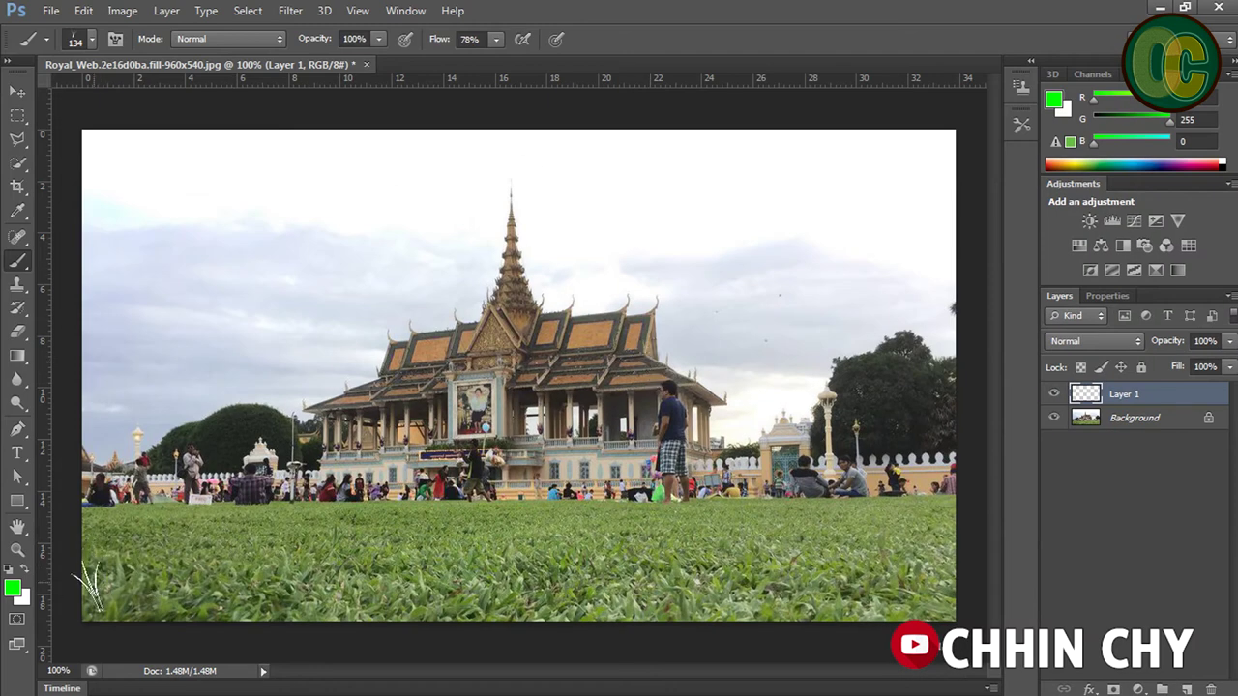
mouse_move(79, 594)
mouse_down()
mouse_move(858, 566)
mouse_move(972, 581)
mouse_move(822, 595)
mouse_move(873, 614)
mouse_move(784, 600)
mouse_move(67, 600)
mouse_up()
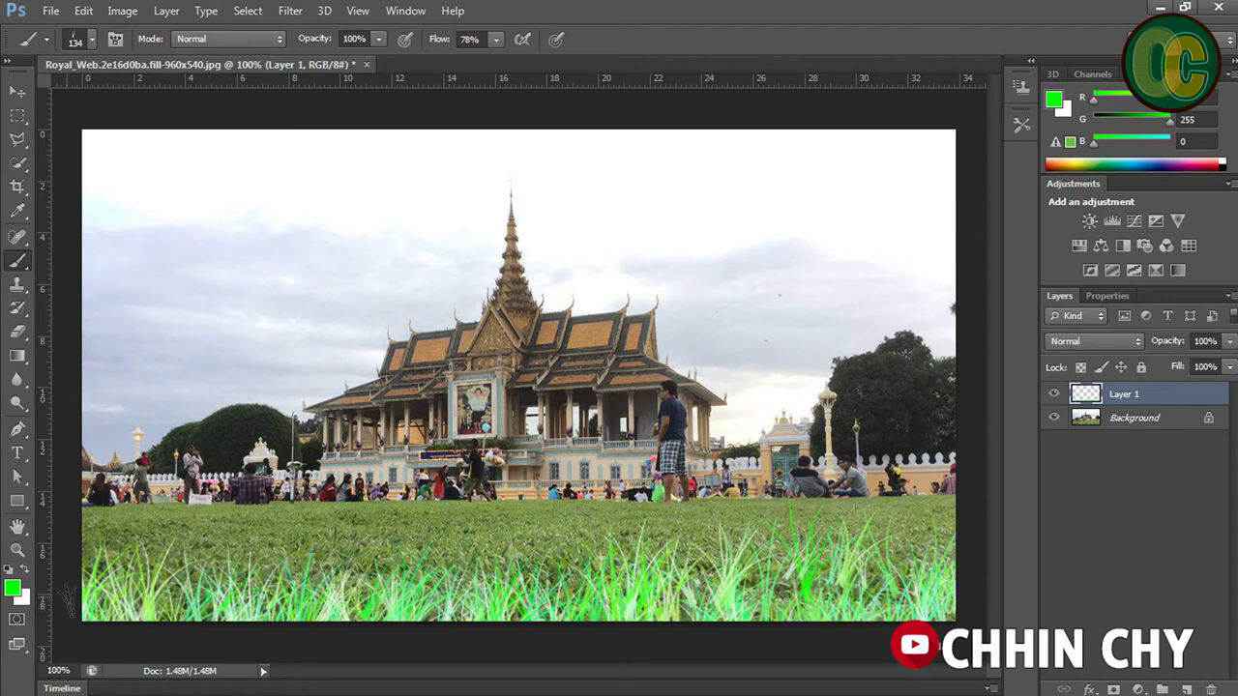
Open the Brush Preset picker in the options bar
click(92, 40)
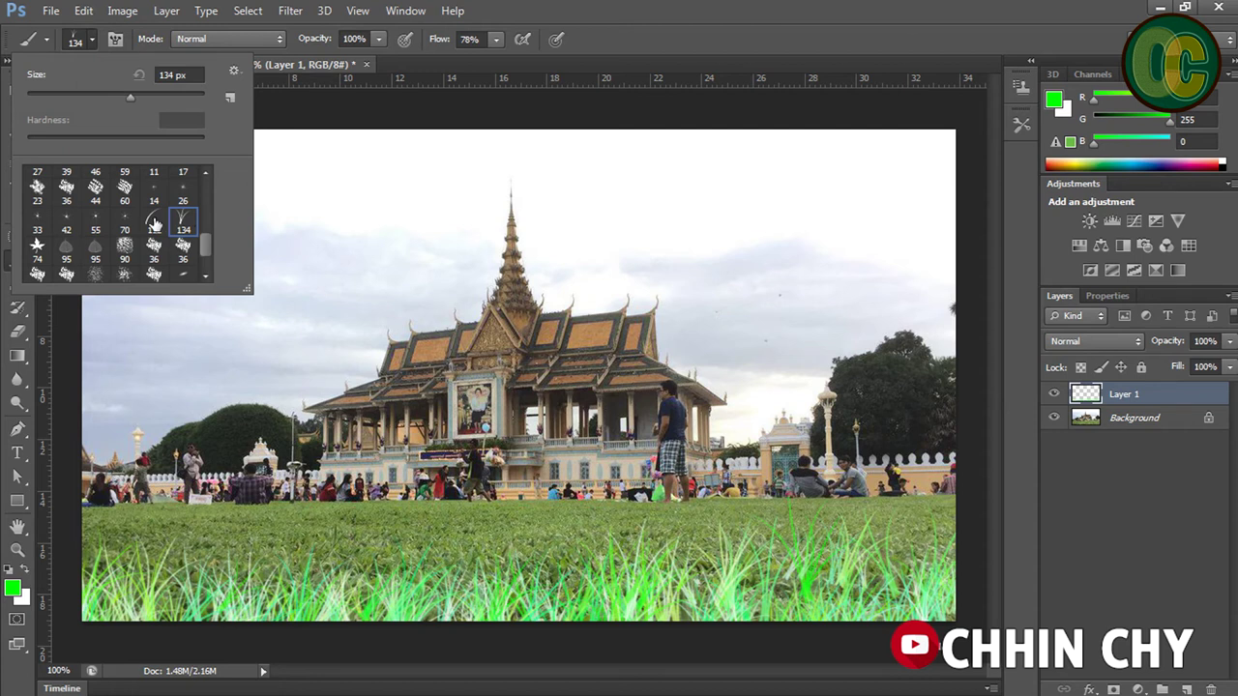
Choose brush preset 42 and enlarge it to 300 px
click(66, 224)
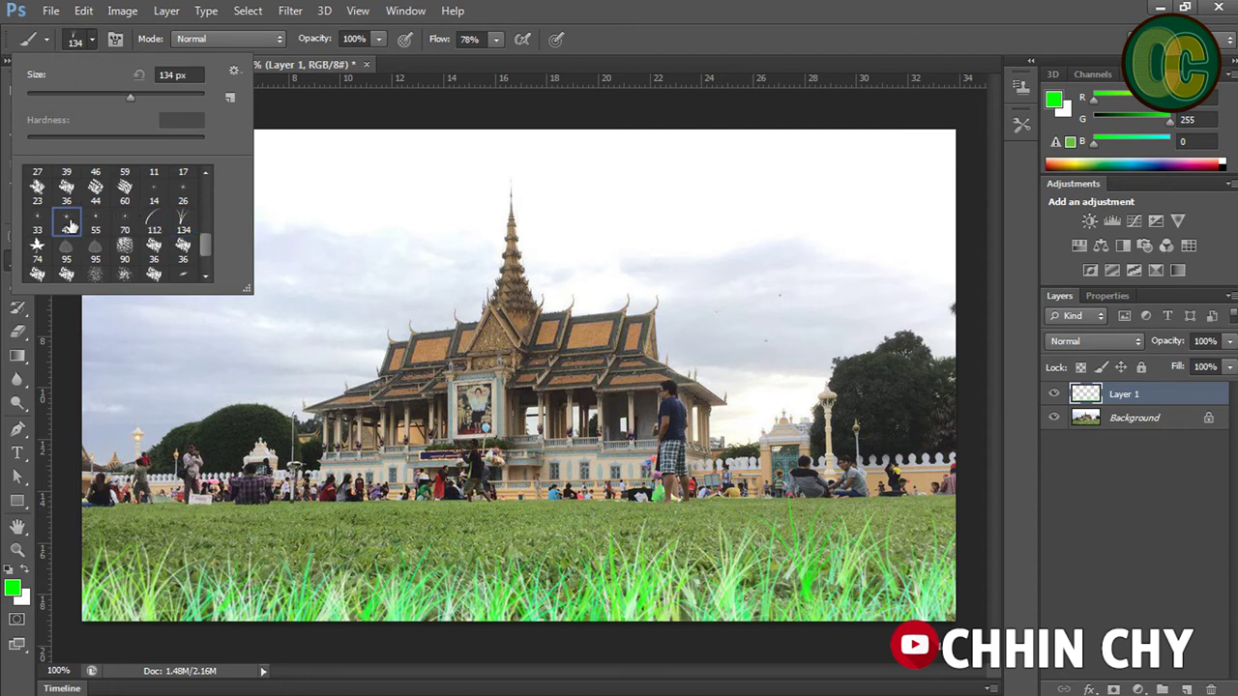
click(609, 285)
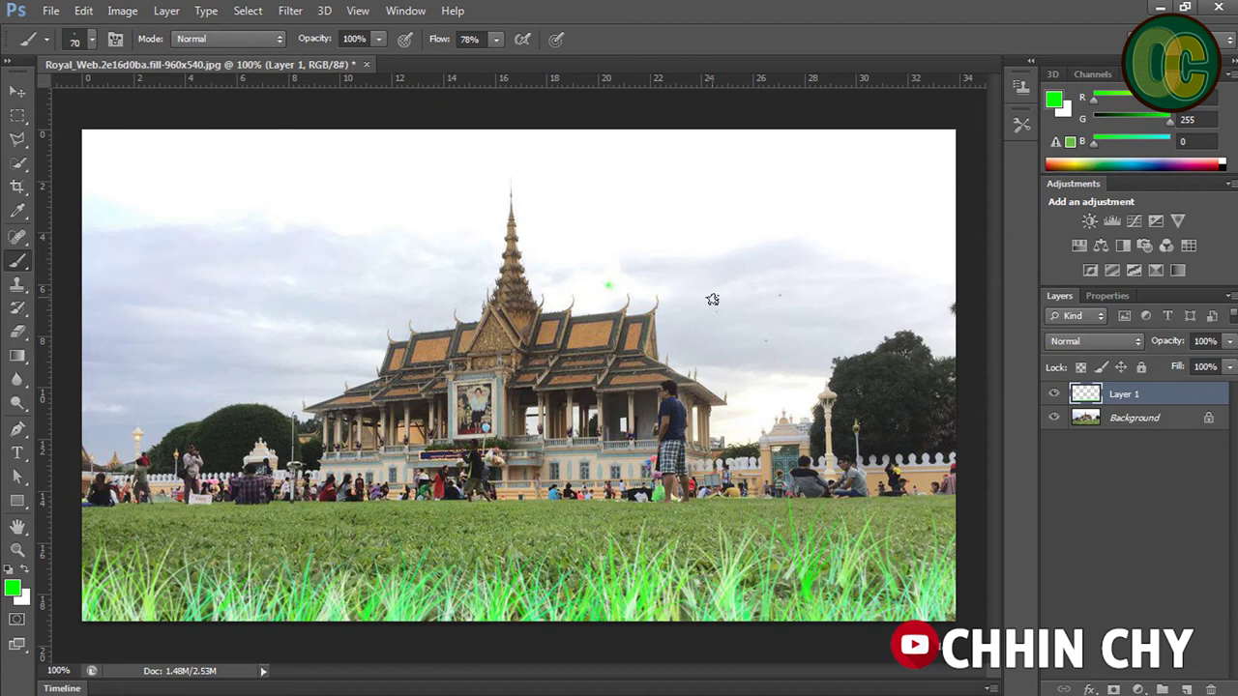
key(bracketright)
key(bracketright)
key(bracketright)
key(bracketright)
key(bracketright)
key(bracketright)
Stamp ten green dabs across the sky, from the upper-left to near the spire
click(834, 370)
click(750, 157)
click(518, 164)
click(193, 182)
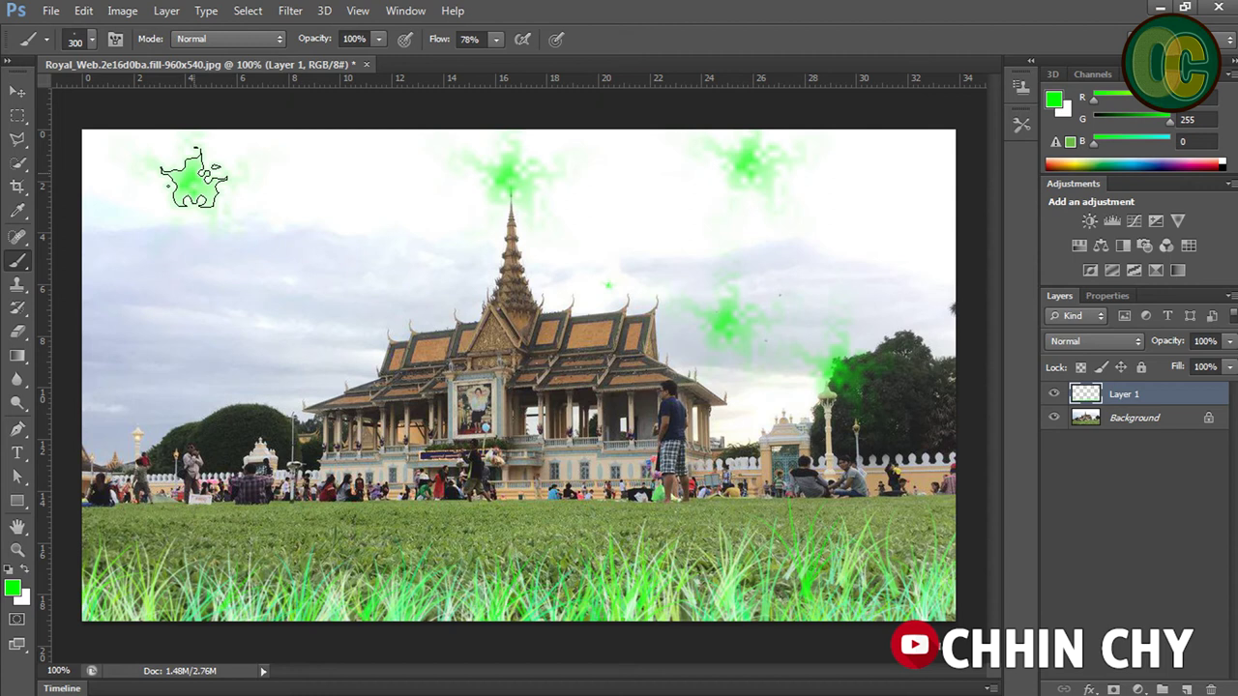
click(309, 179)
click(270, 276)
click(121, 280)
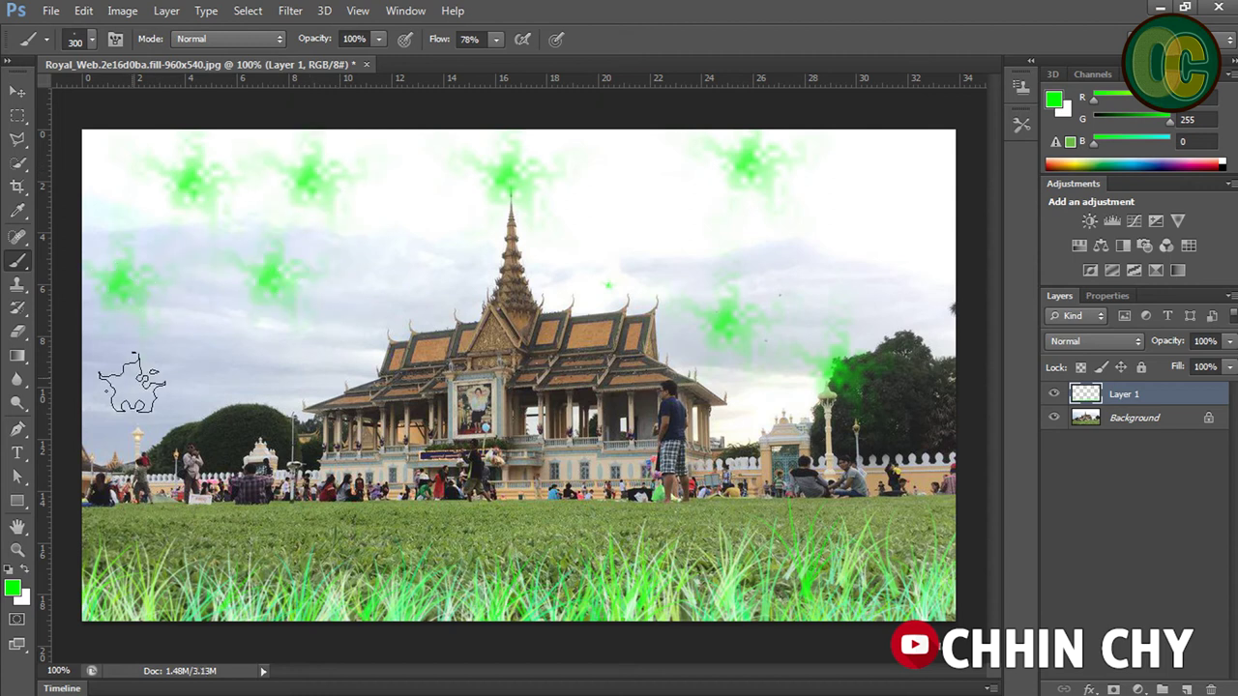
click(193, 365)
click(396, 256)
click(624, 214)
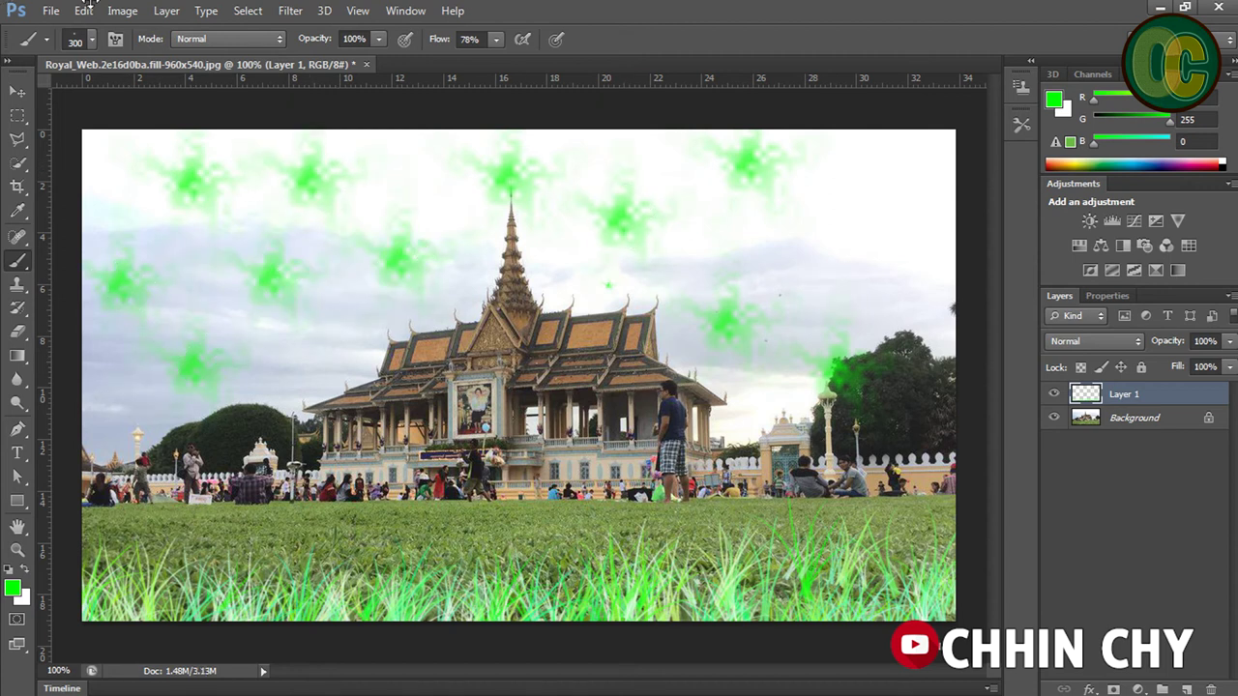
click(94, 40)
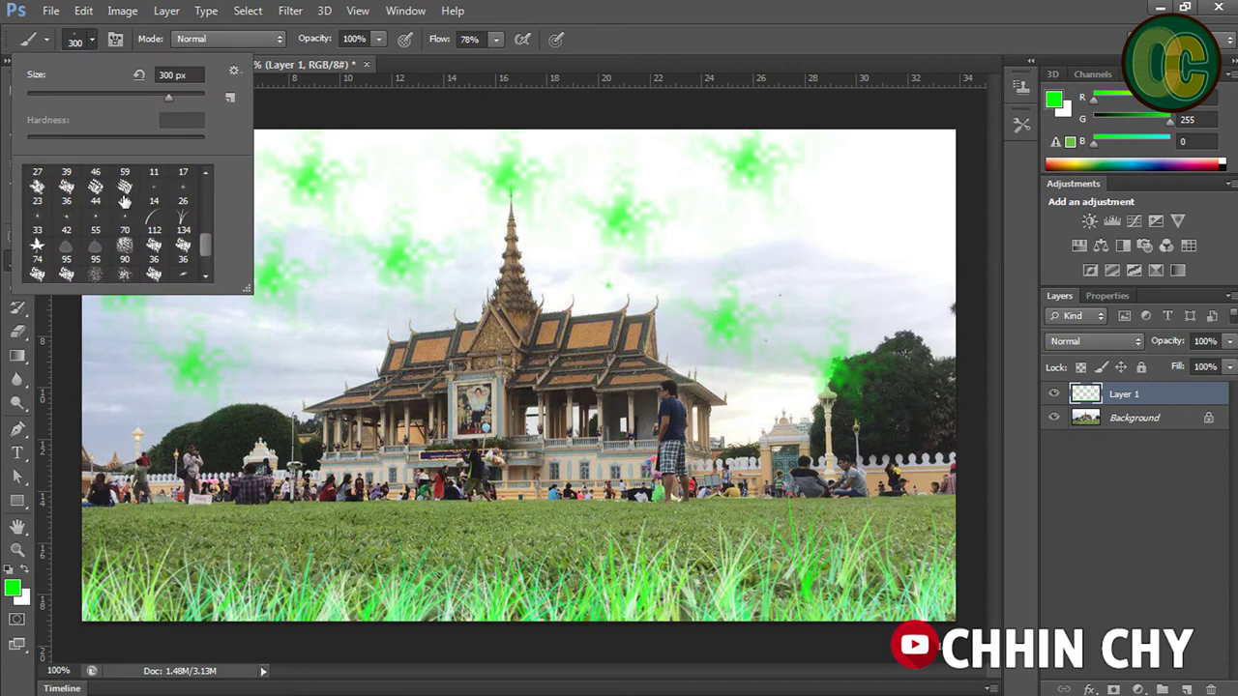
Reselect brush preset 42 and set its size to 200 px
click(66, 229)
click(383, 190)
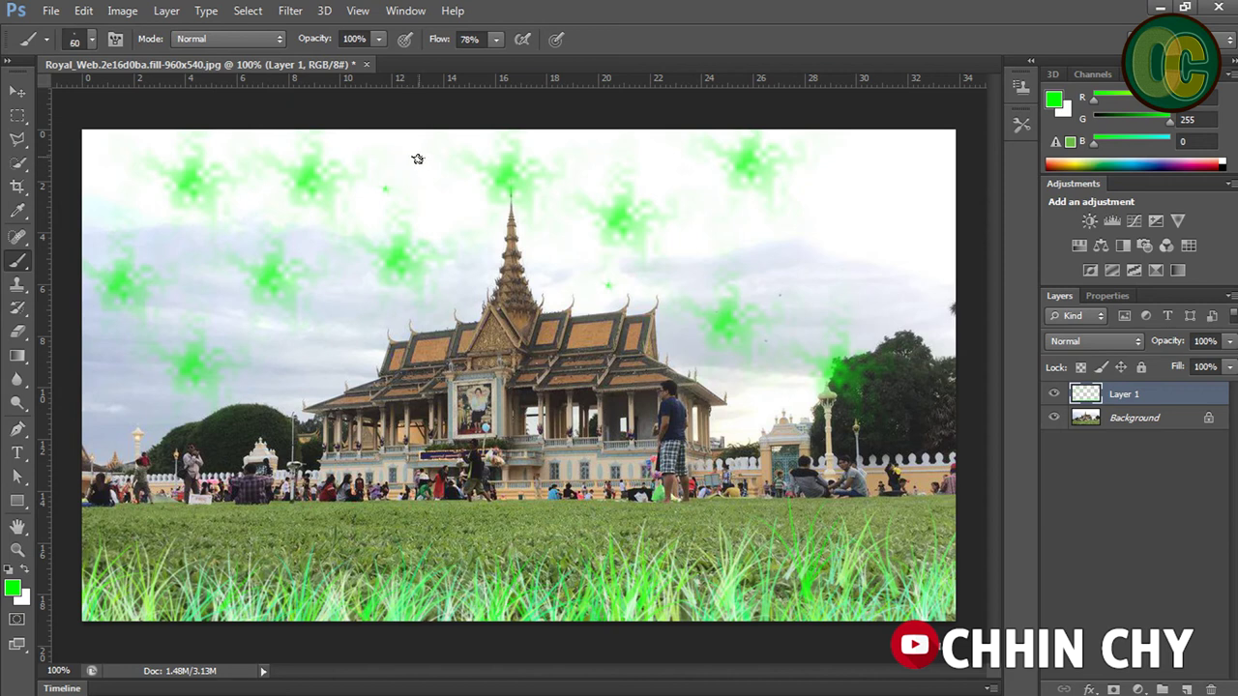
key(bracketright)
key(bracketright)
key(bracketright)
Stamp seven more green dabs across the sky, including a large one at the right
click(435, 197)
click(851, 203)
click(891, 161)
click(891, 260)
click(756, 269)
click(714, 228)
click(336, 338)
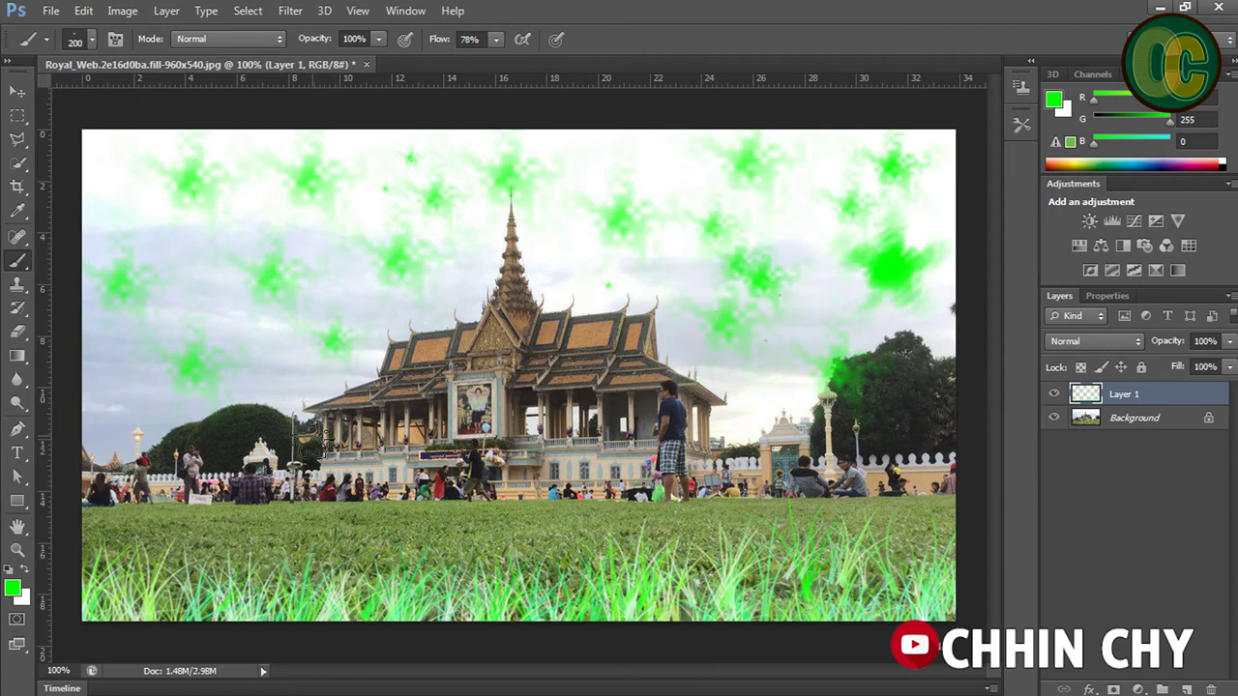
click(95, 37)
click(234, 73)
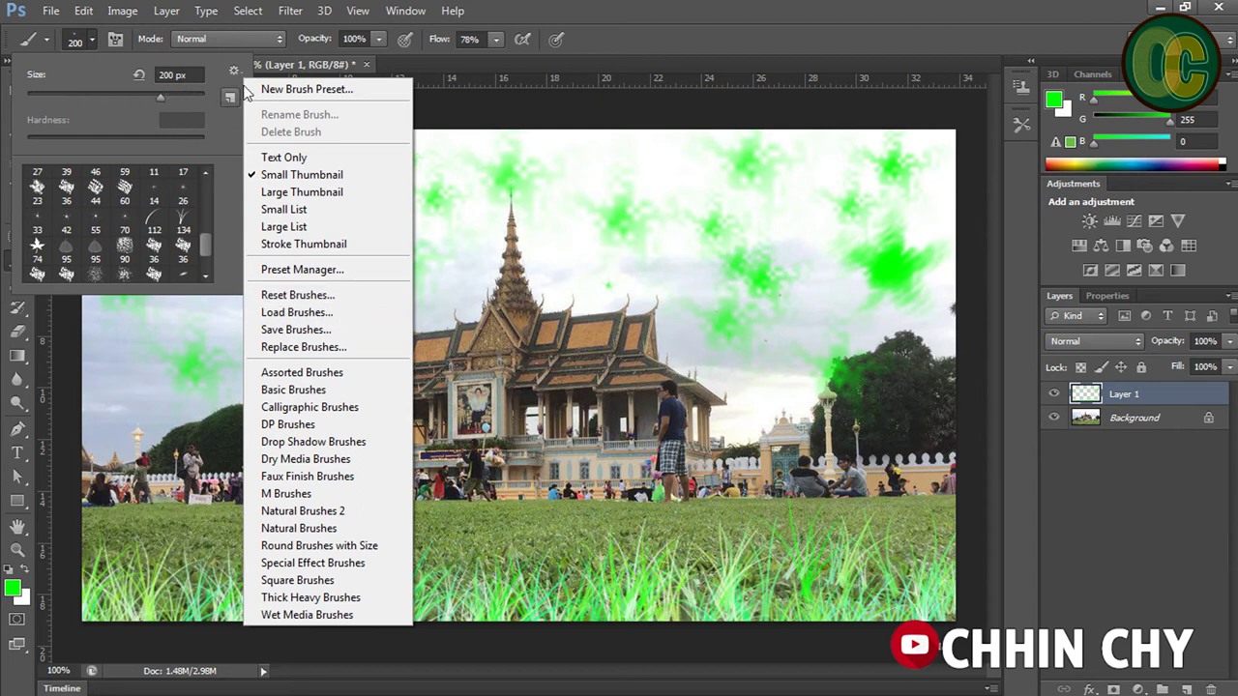
Close the brush library menu and pick the 74 px star-shaped brush tip
click(204, 240)
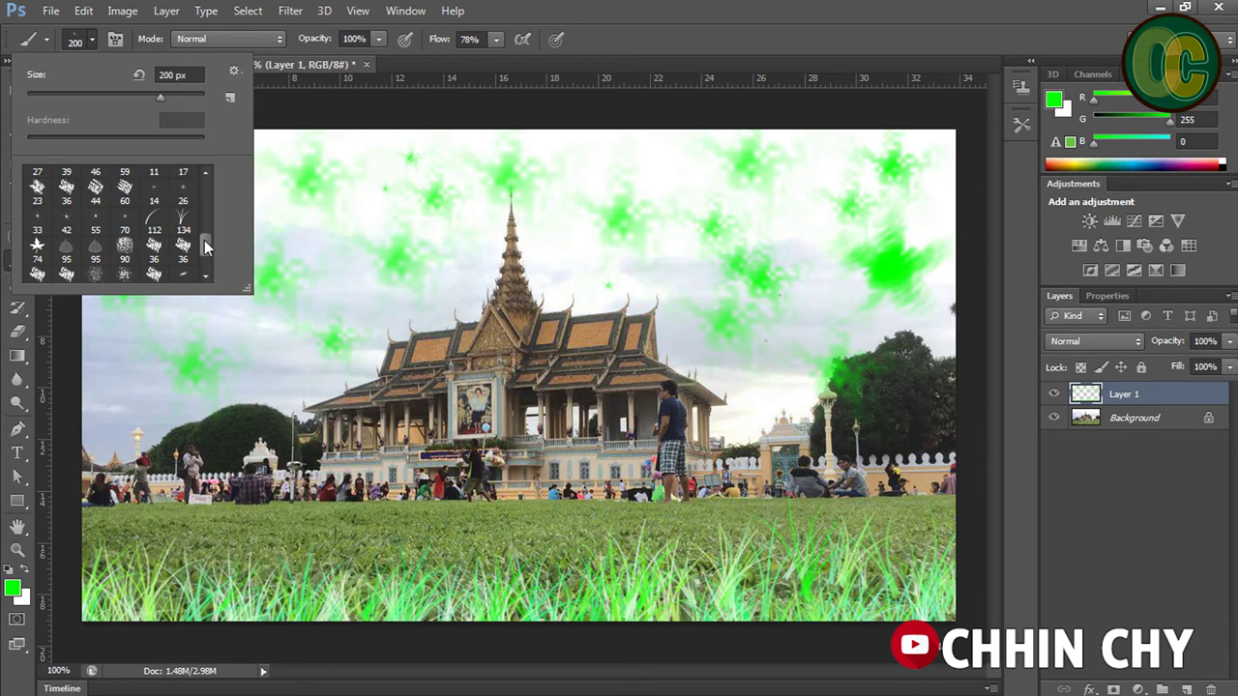
mouse_move(200, 245)
mouse_down()
mouse_move(197, 227)
mouse_move(199, 248)
mouse_up()
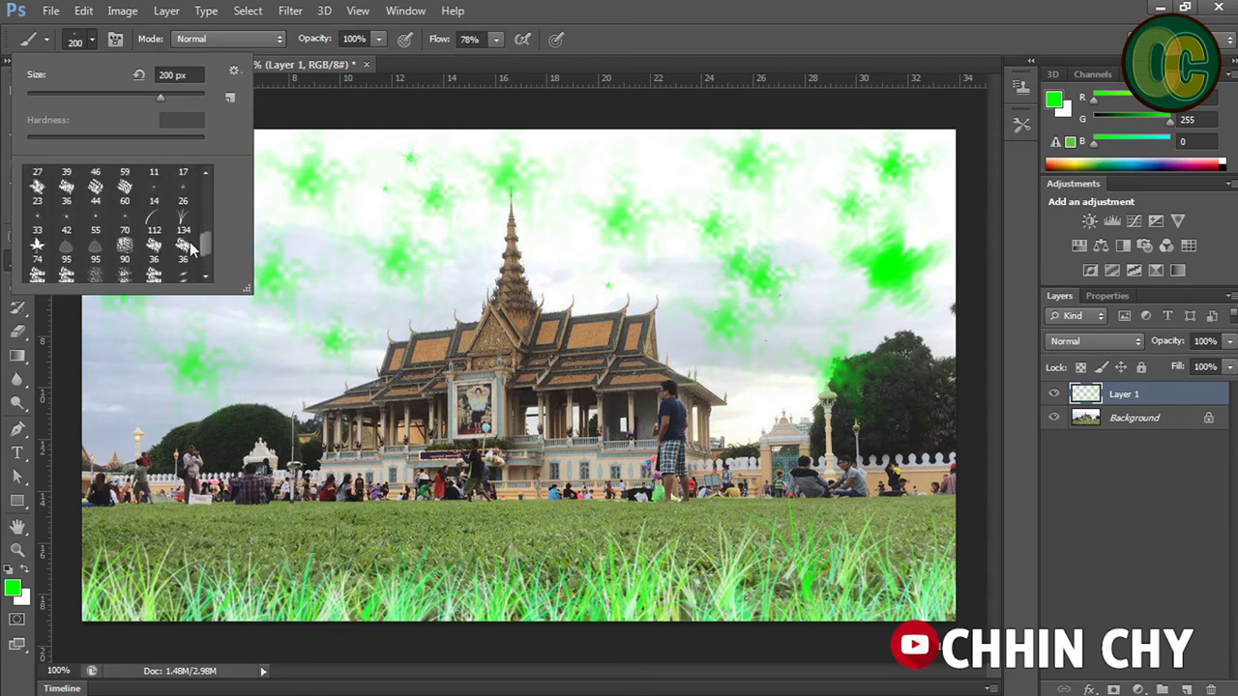
click(38, 240)
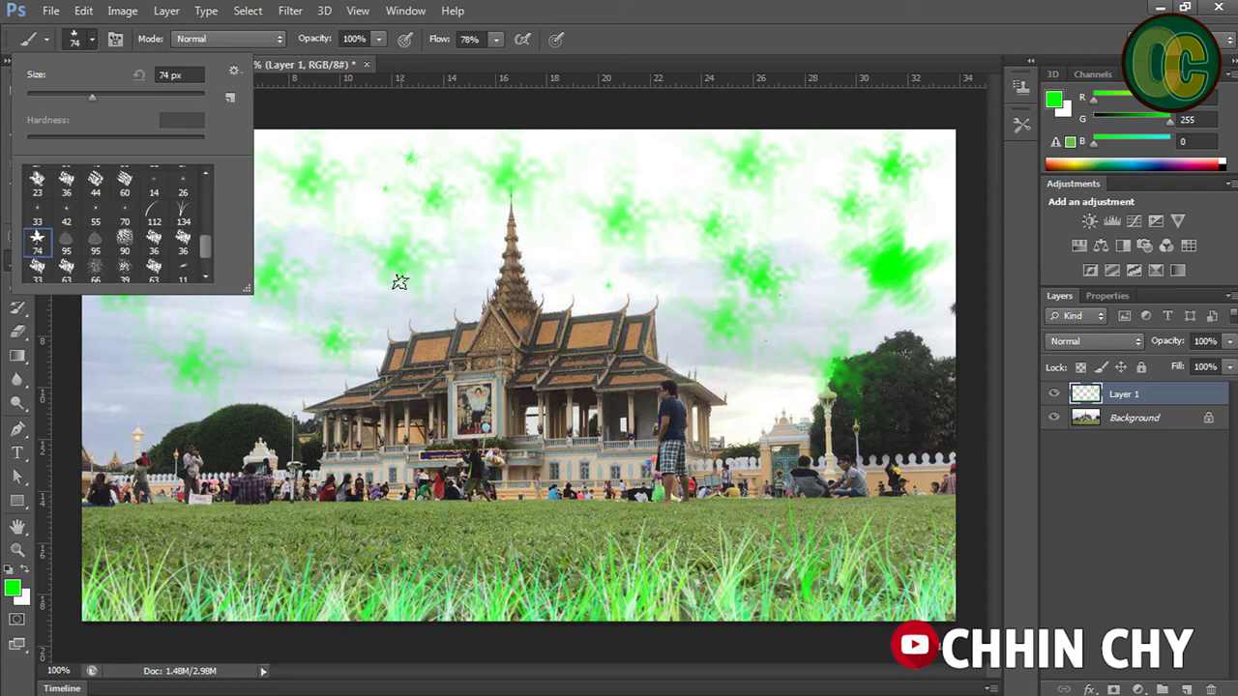
Drag green star stamps across the sky, lawn, people and right-hand trees
click(359, 317)
mouse_move(232, 332)
mouse_down()
mouse_move(187, 285)
mouse_move(149, 331)
mouse_up()
mouse_move(409, 241)
mouse_down()
mouse_move(464, 279)
mouse_move(580, 213)
mouse_up()
drag(859, 519, 555, 538)
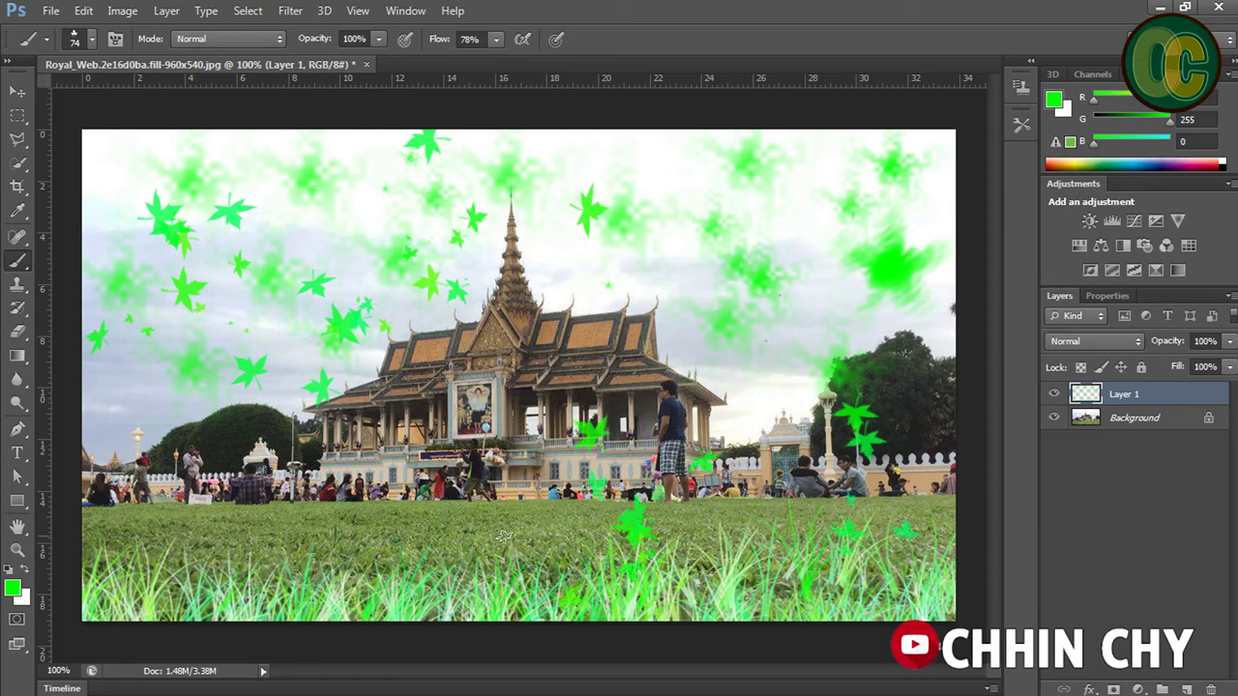
mouse_move(315, 520)
mouse_down()
mouse_move(276, 508)
mouse_move(217, 435)
mouse_move(208, 329)
mouse_up()
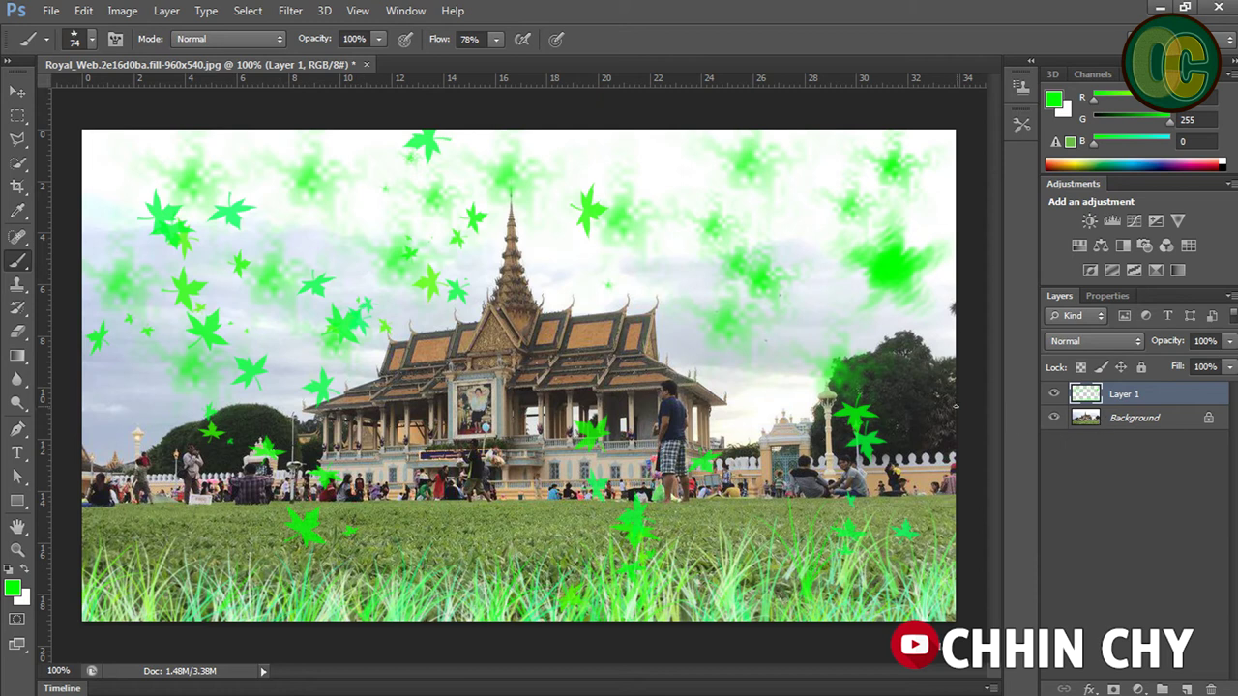
mouse_move(821, 479)
mouse_down()
mouse_move(914, 373)
mouse_move(851, 333)
mouse_up()
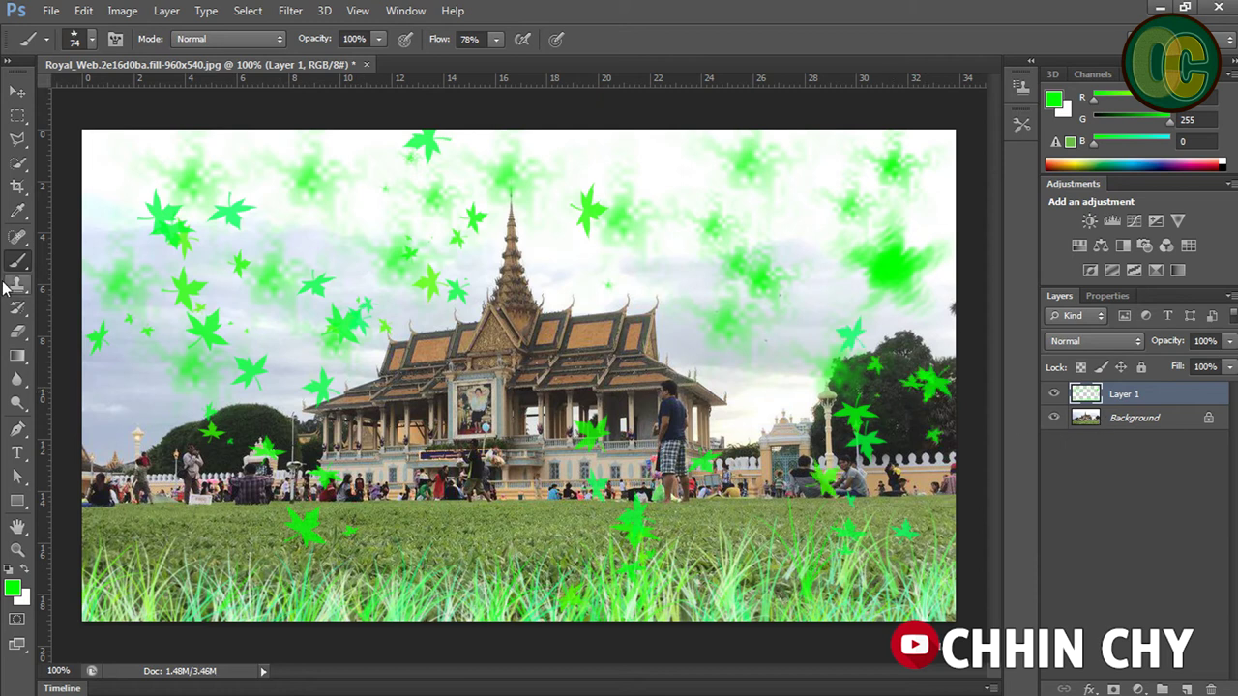
Select Layer 1 and delete it with all its green painting
right_click(24, 257)
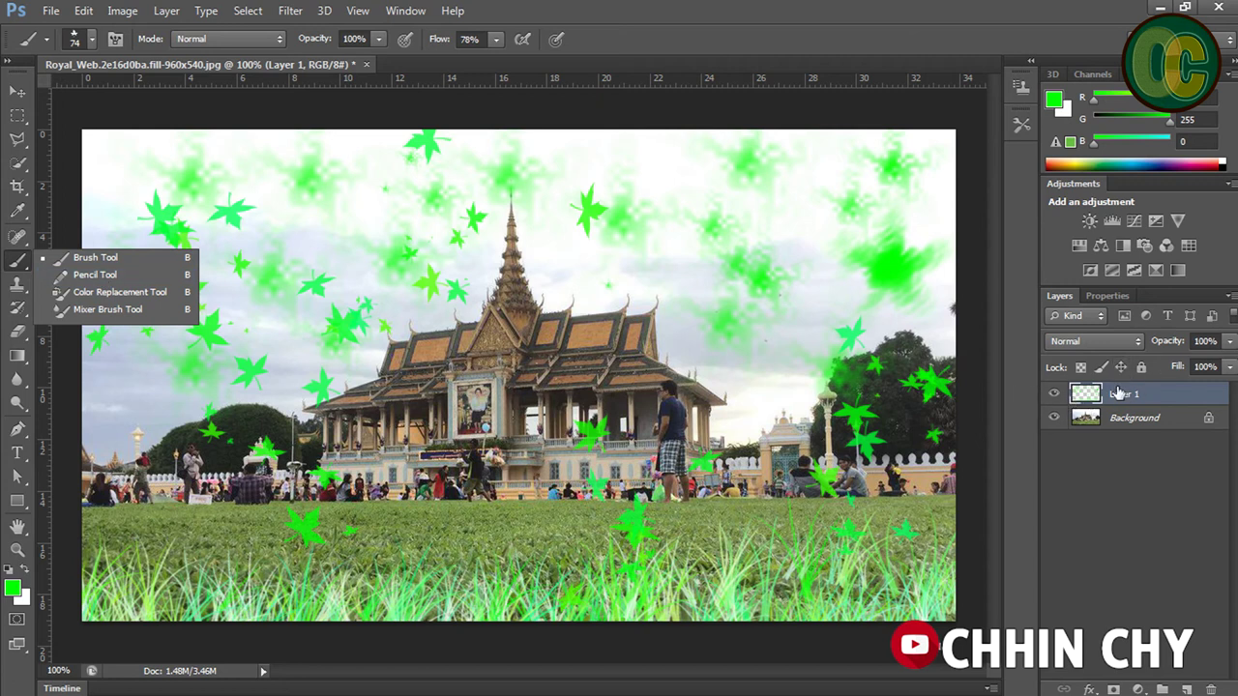
click(1119, 393)
key(Delete)
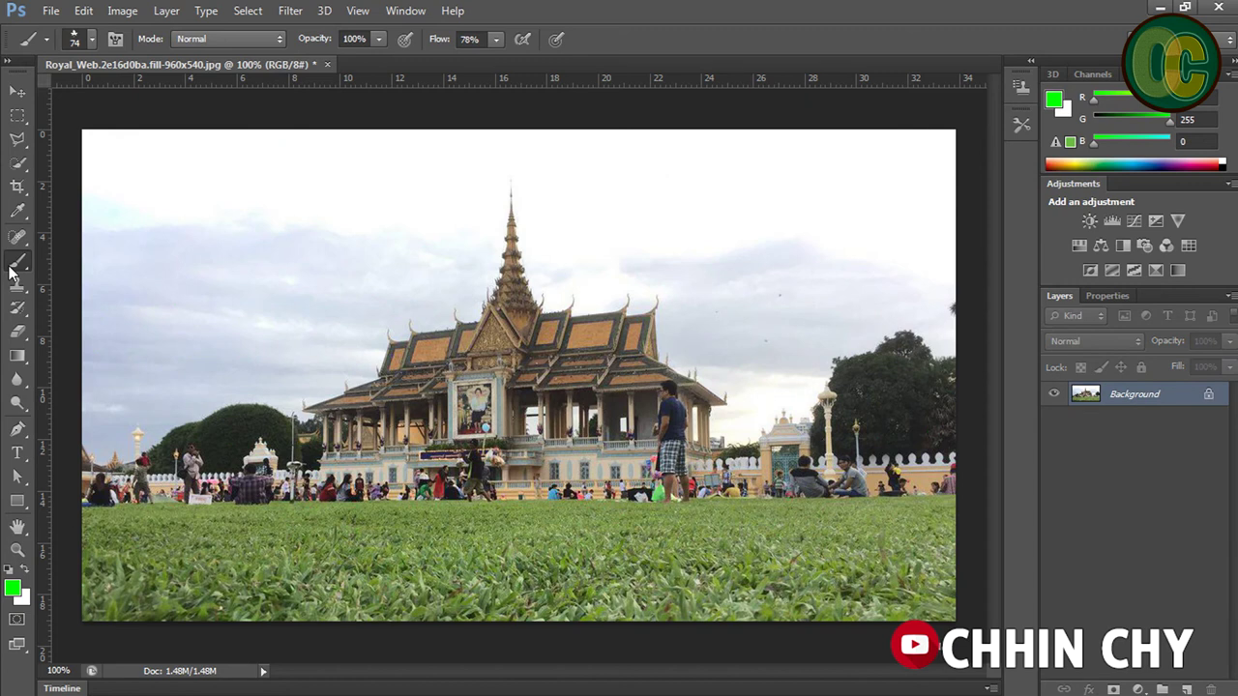
Try green Pencil strokes over the sky and roof, then undo both
right_click(10, 269)
click(97, 275)
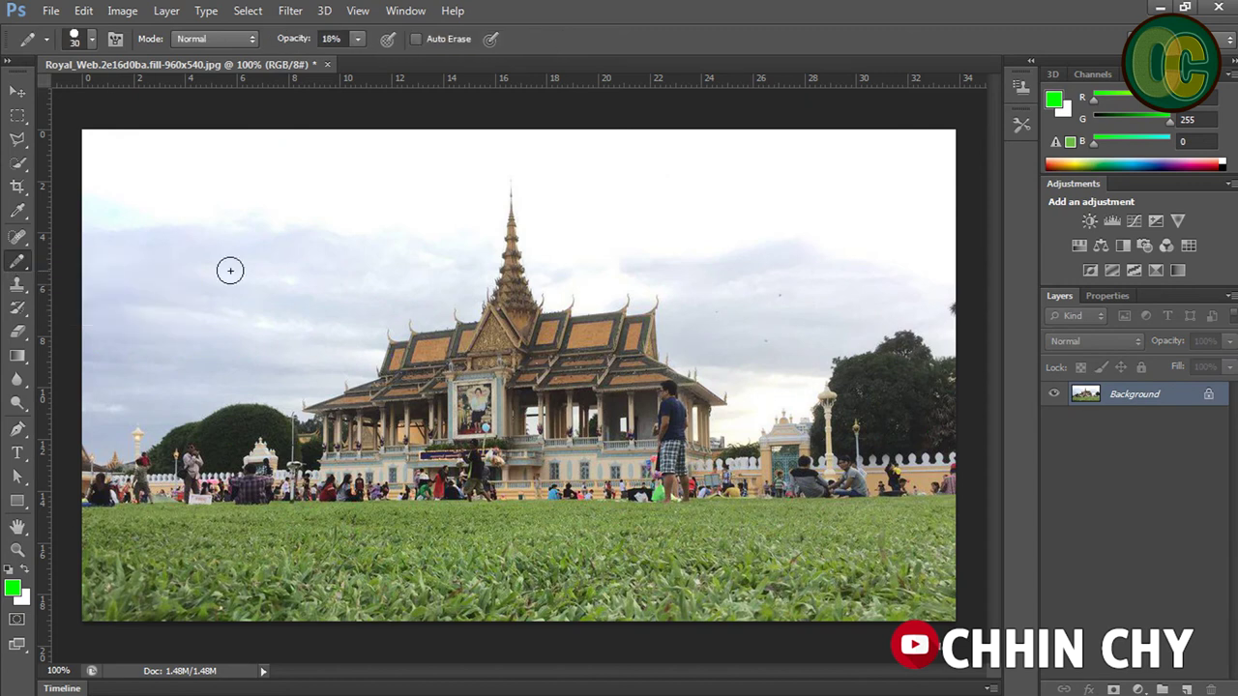
drag(266, 333, 315, 414)
mouse_move(298, 335)
mouse_down()
mouse_move(341, 406)
mouse_move(399, 429)
mouse_move(410, 390)
mouse_up()
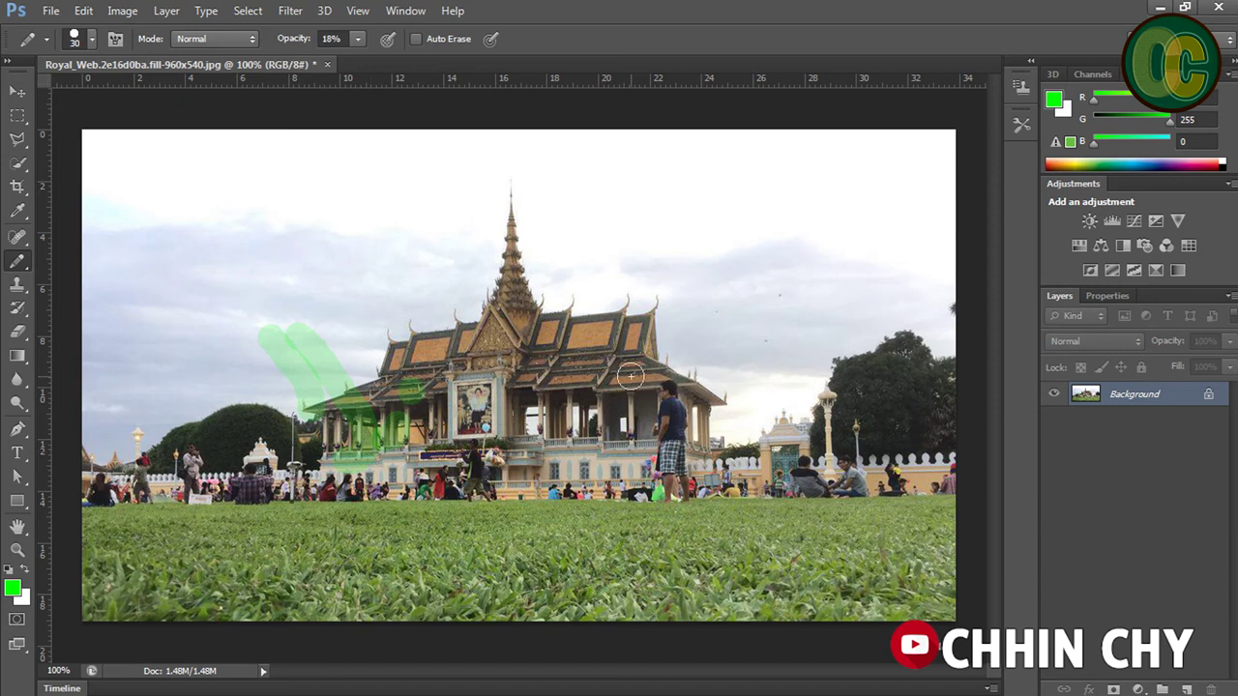
key(ctrl+alt+z)
key(ctrl+alt+z)
key(ctrl+alt+z)
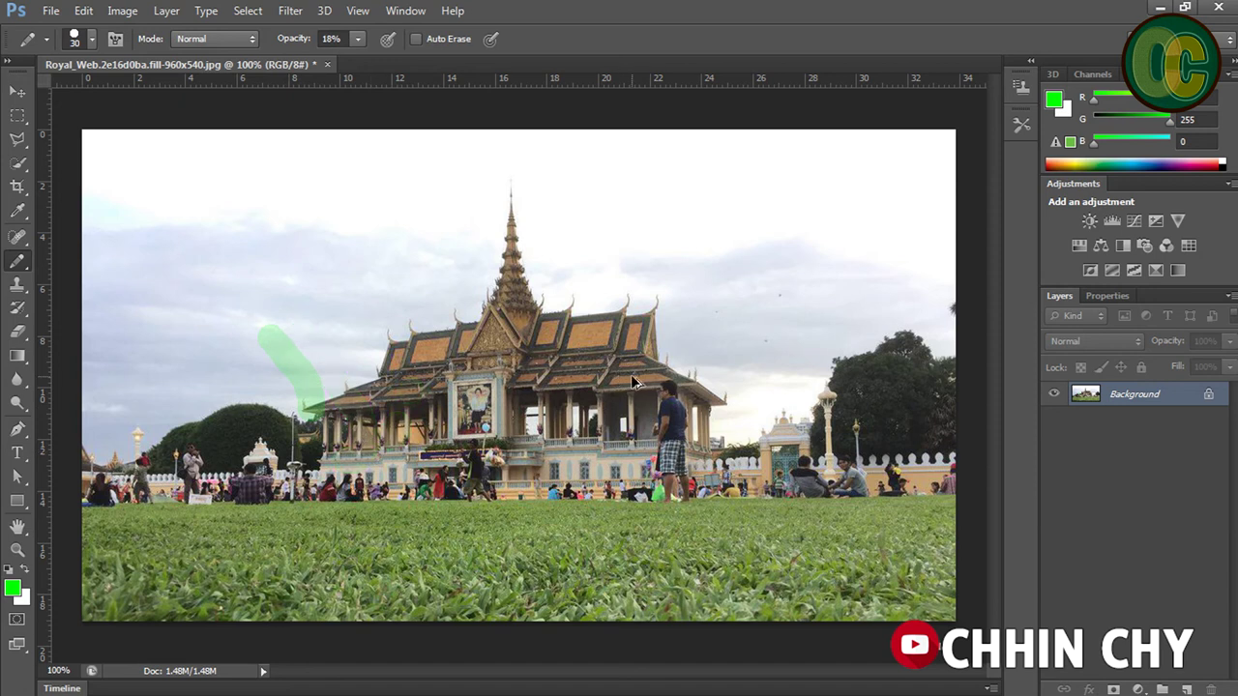
key(ctrl+alt+z)
Open neat3.jpg and add a new empty layer above its Background
key(ctrl+o)
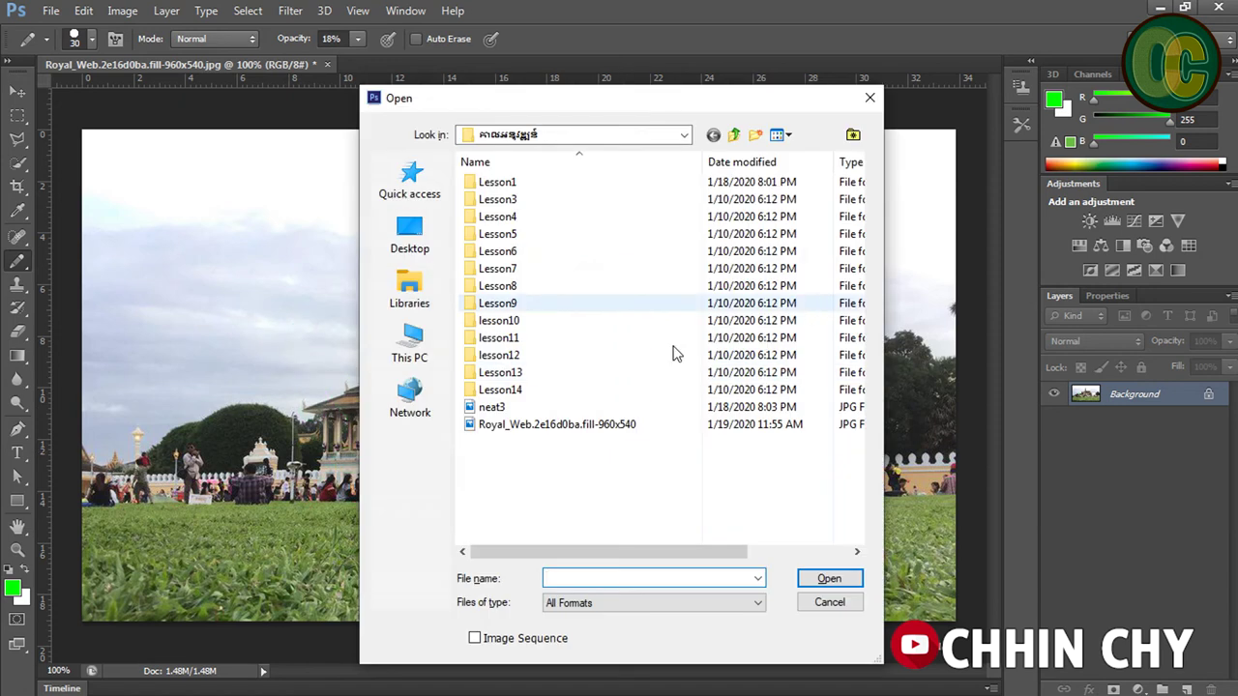
click(527, 426)
double_click(539, 407)
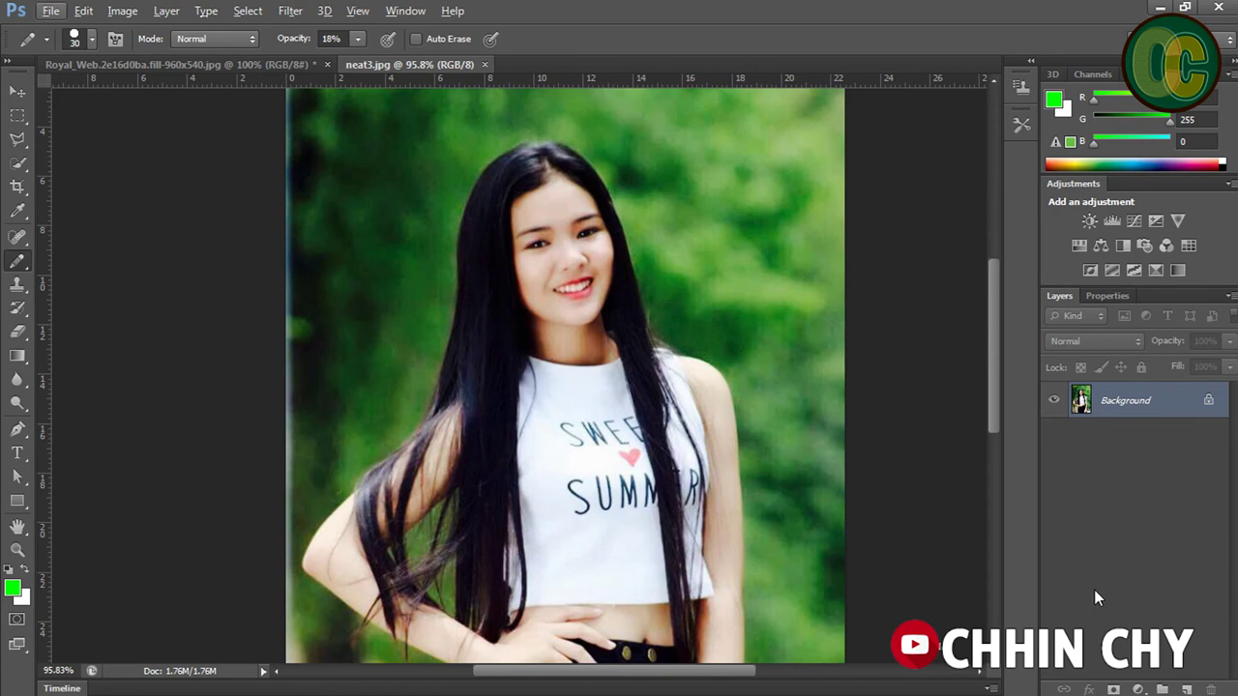
click(1187, 690)
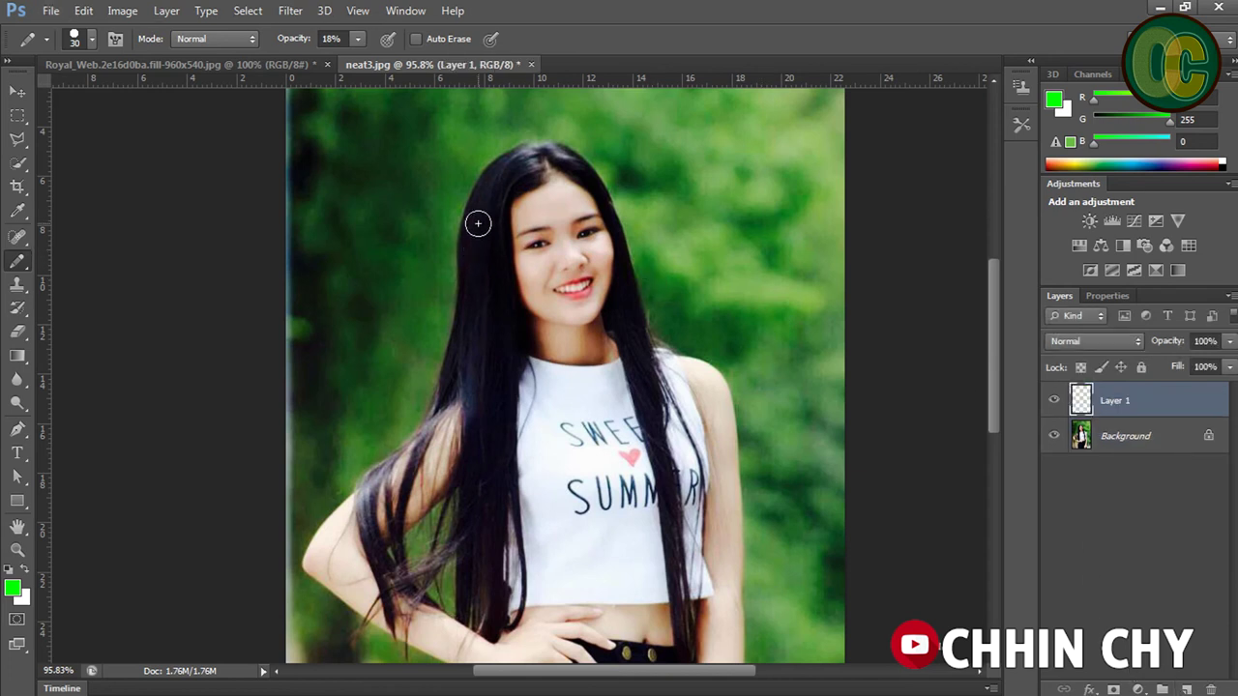
Paint test green strokes down the girl's hair on Layer 1, then undo them
drag(475, 217, 469, 382)
mouse_move(483, 241)
mouse_down()
mouse_move(494, 611)
mouse_move(477, 588)
mouse_move(477, 530)
mouse_up()
drag(494, 384, 501, 517)
drag(474, 387, 471, 520)
key(ctrl+alt+z)
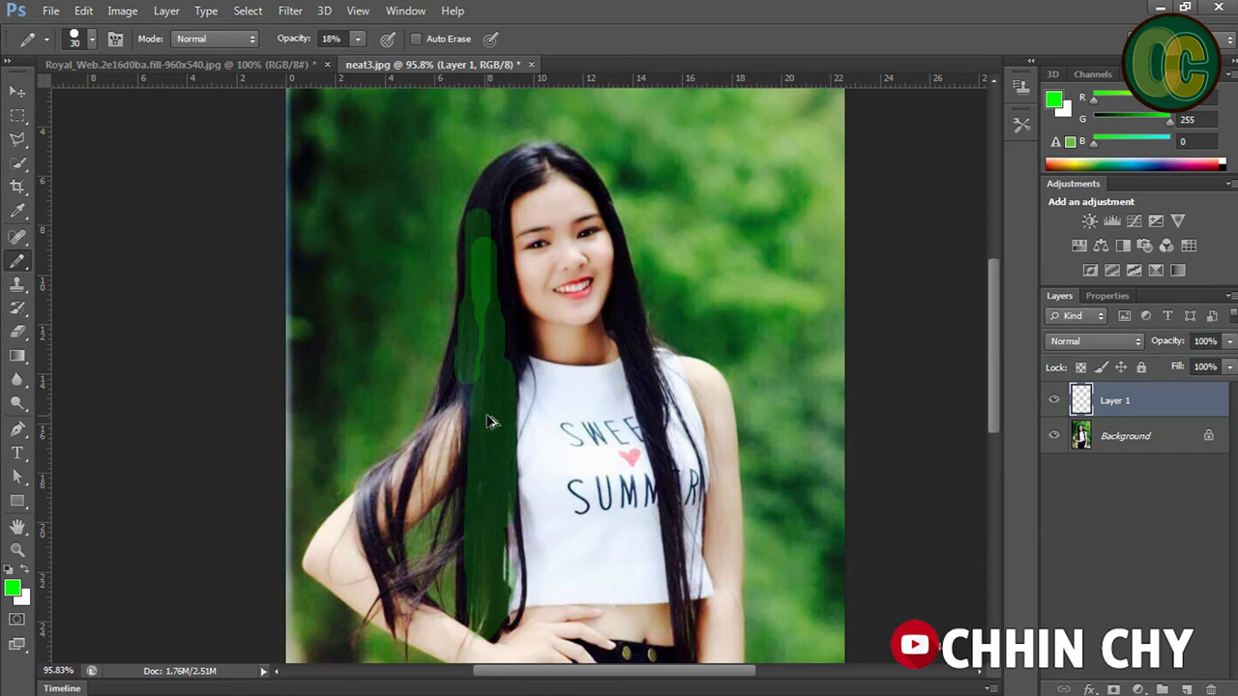
key(ctrl+alt+z)
key(ctrl+alt+z)
key(ctrl+alt+z)
right_click(18, 265)
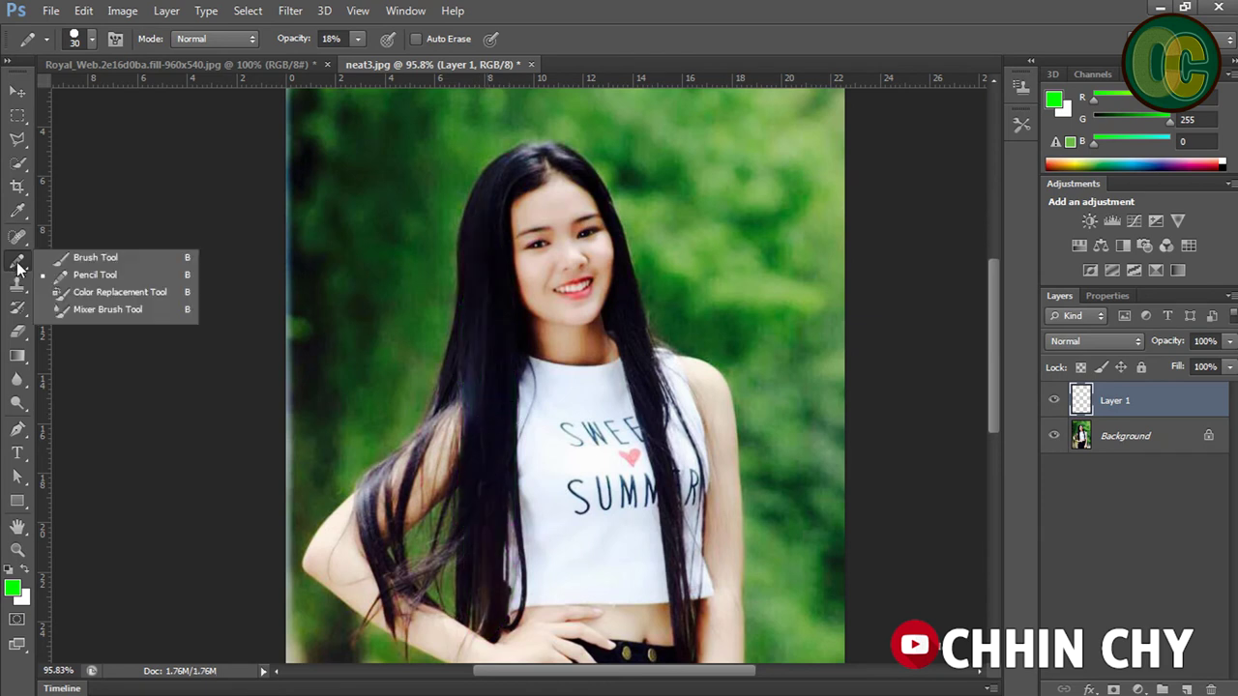
Switch to the Color Replacement tool at 92% tolerance and return to the palace photo
click(100, 294)
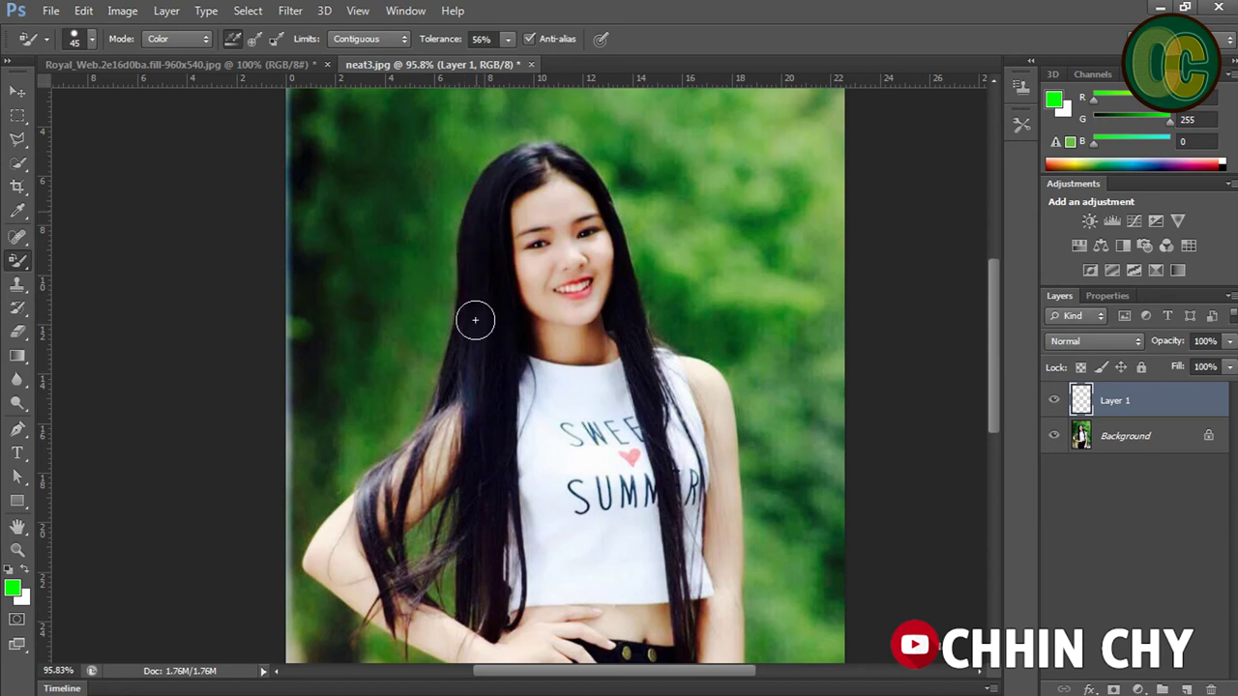
click(506, 42)
drag(511, 62, 543, 61)
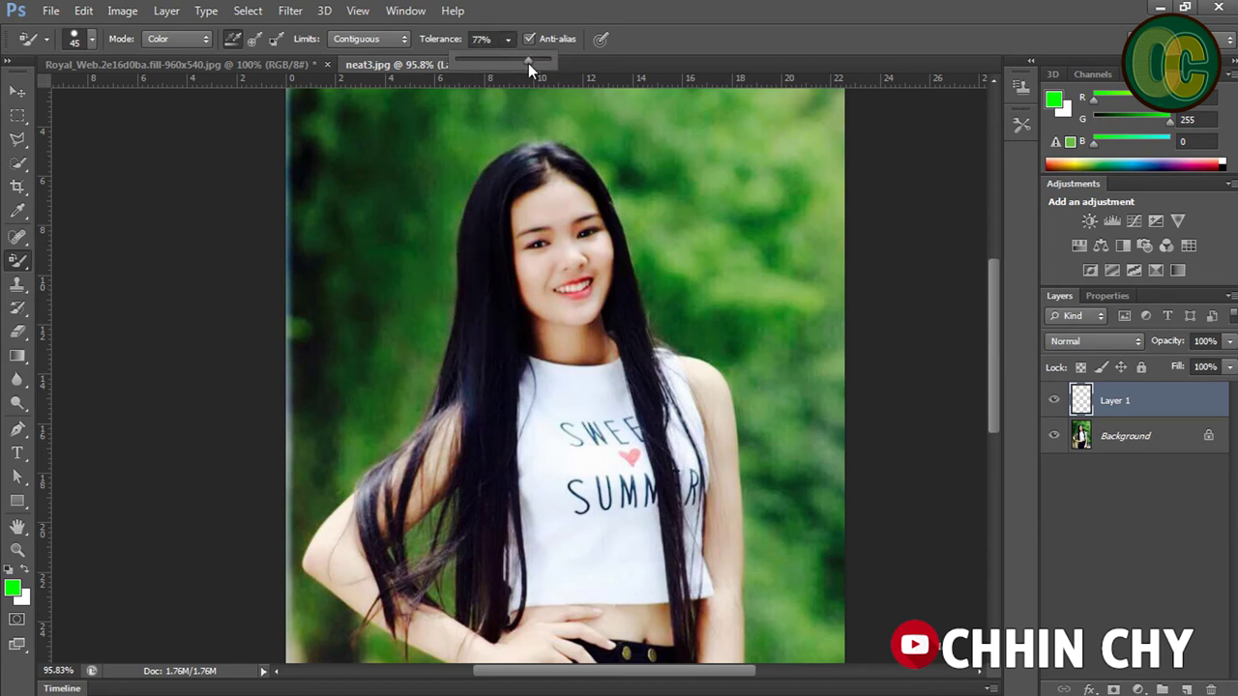
click(614, 308)
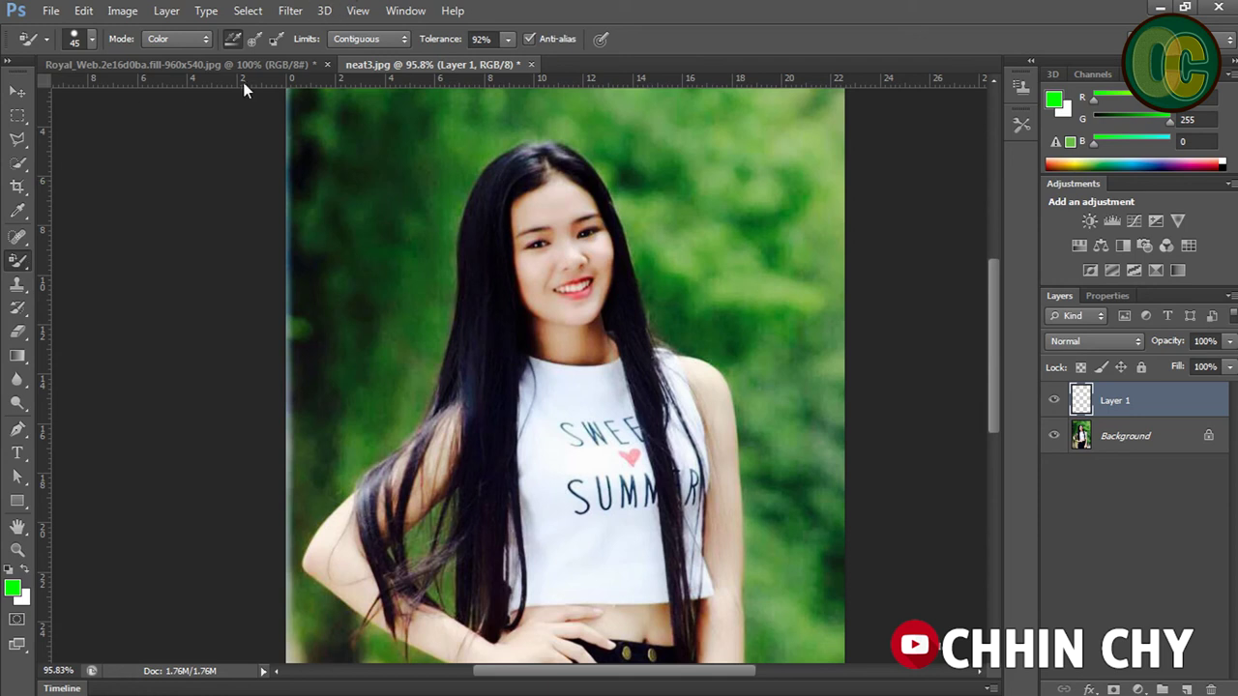
click(256, 62)
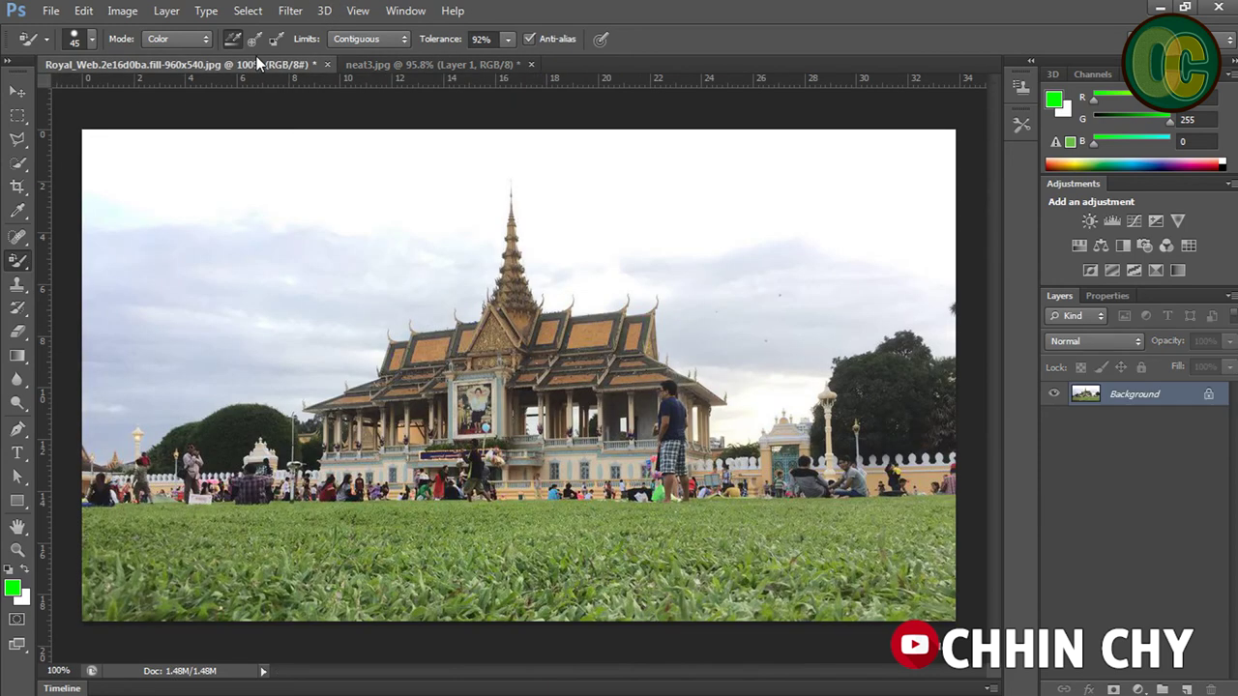
Select the regular Brush tool with the 134 px grass brush tip
right_click(21, 263)
click(96, 262)
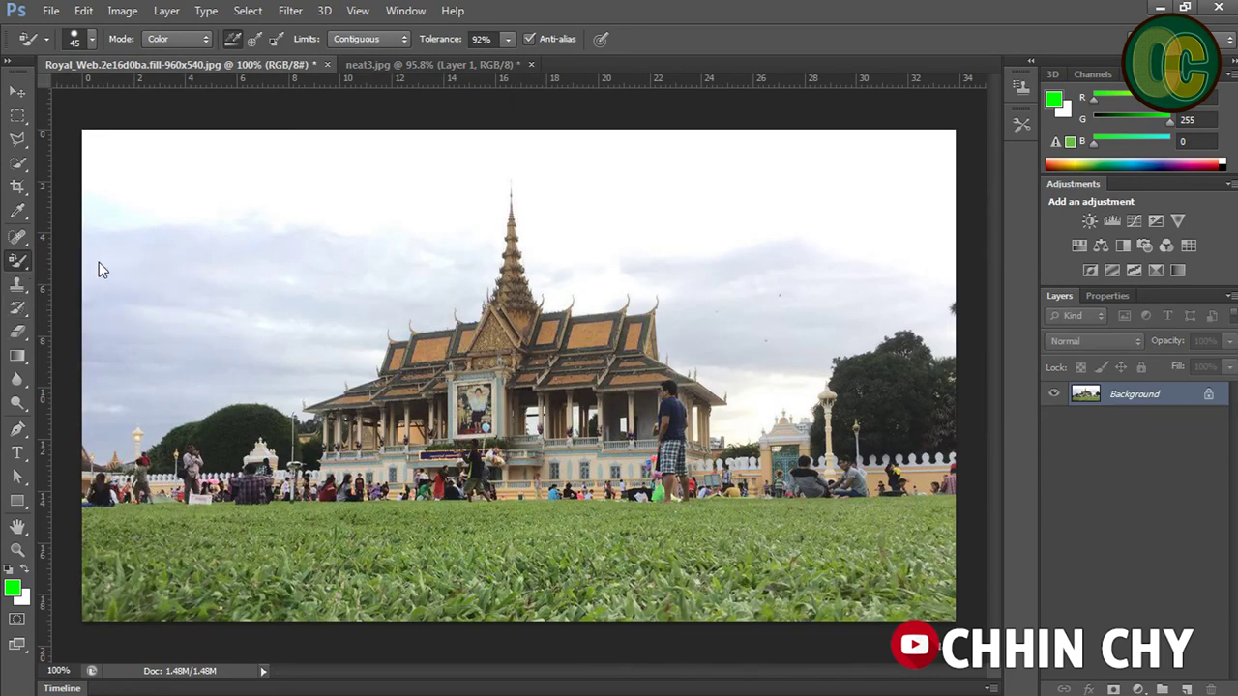
click(87, 39)
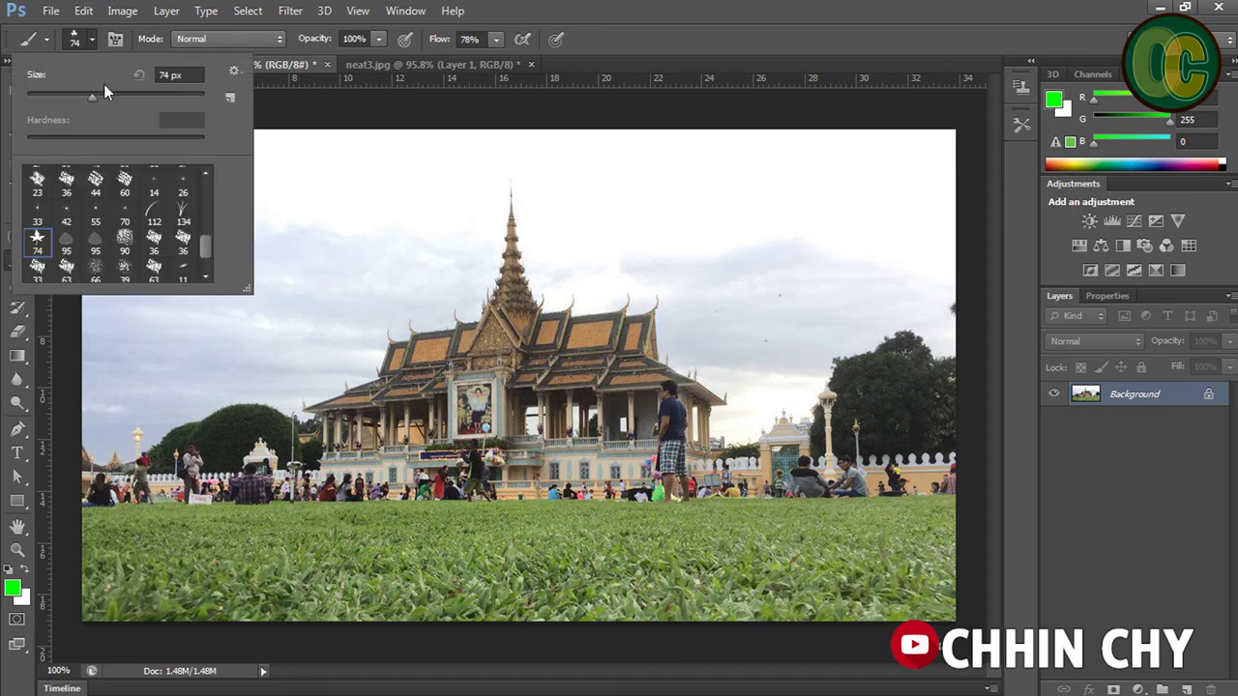
click(188, 211)
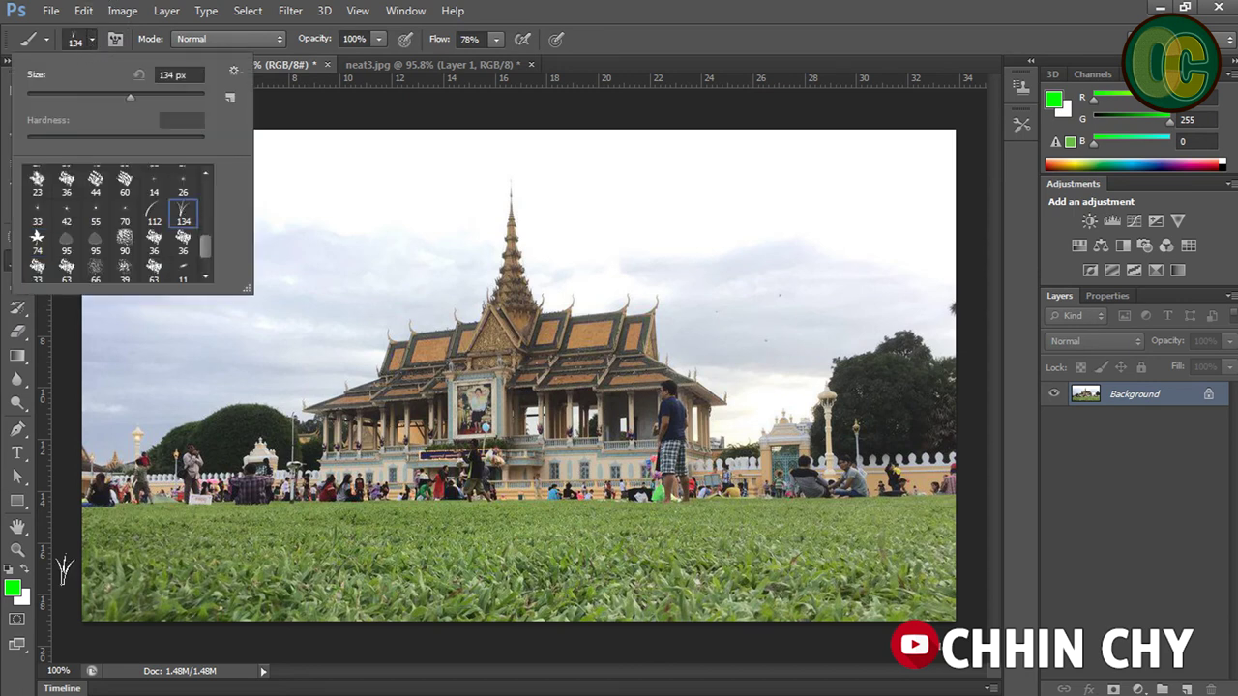
click(77, 608)
Paint two passes of bright green grass blades along the lawn's bottom edge
drag(82, 609, 994, 614)
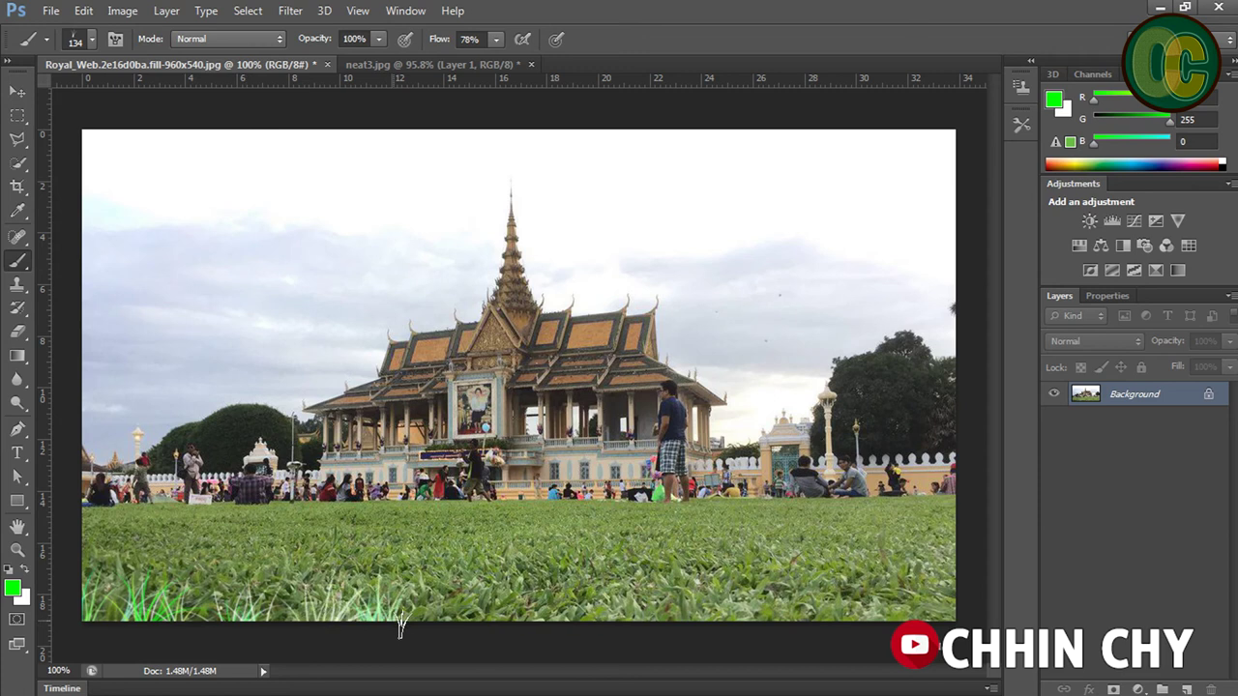
mouse_move(967, 580)
mouse_down()
mouse_move(781, 629)
mouse_move(132, 630)
mouse_move(40, 600)
mouse_up()
click(14, 587)
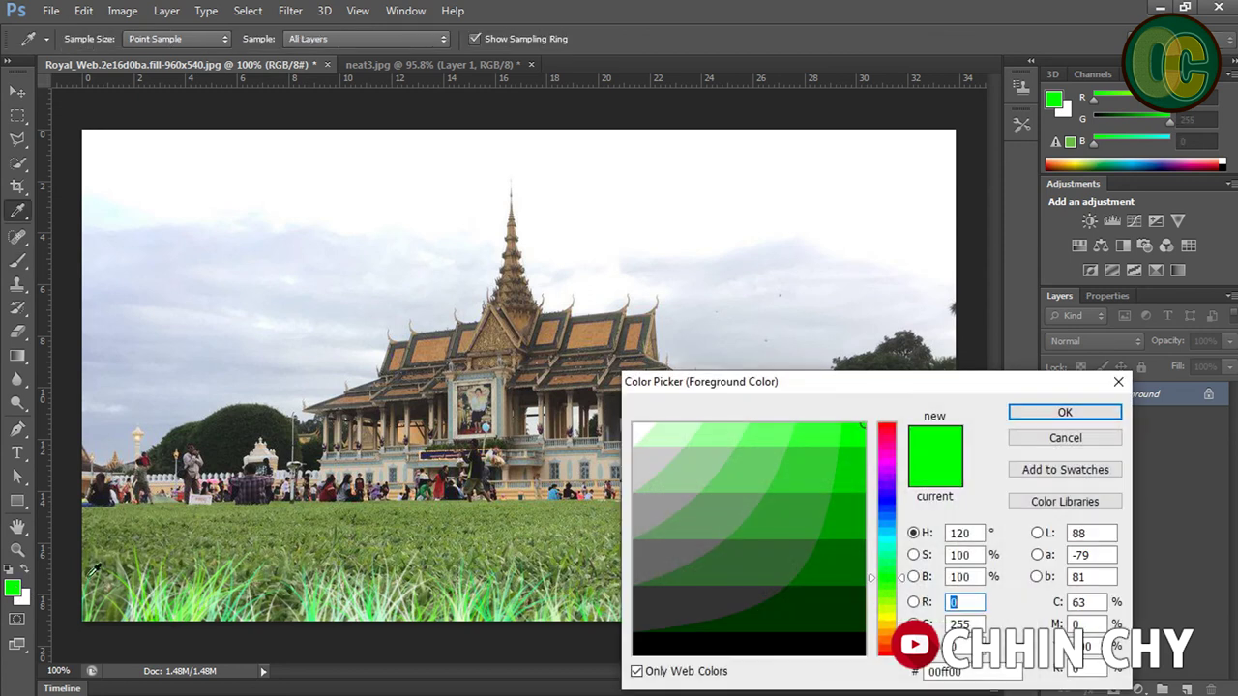
Set the painting colour to magenta ff00cc and brush pink blades across the lawn
click(888, 453)
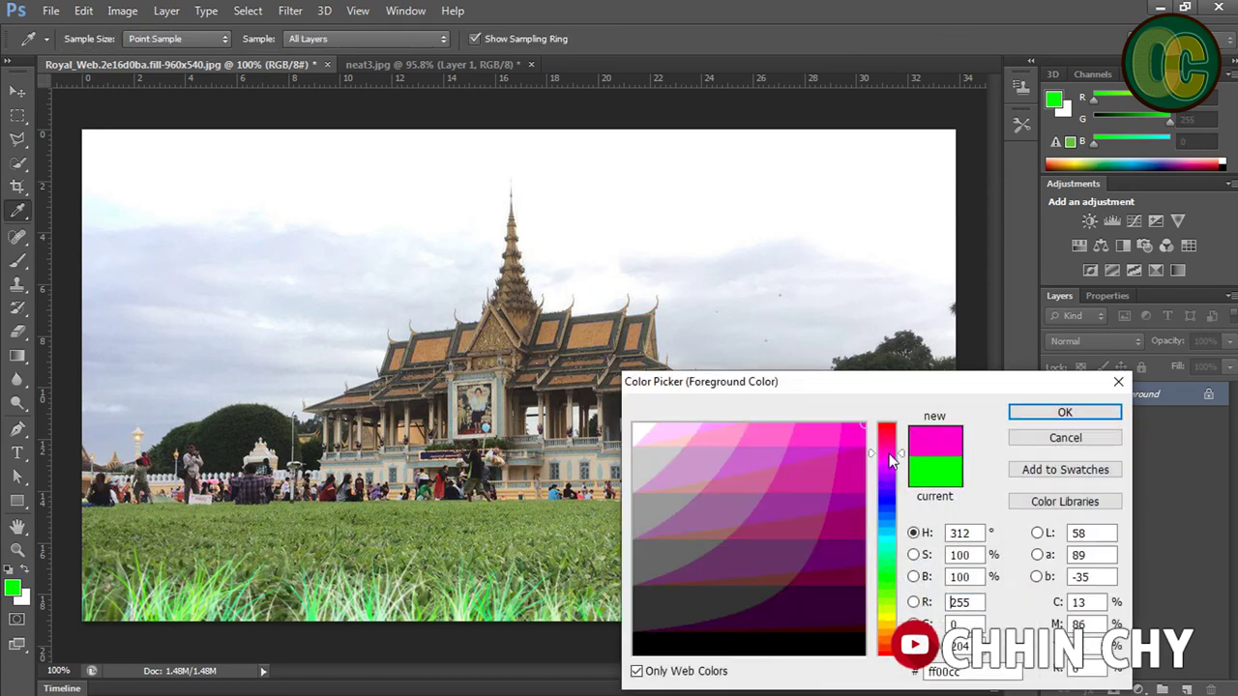
click(1022, 413)
drag(967, 522, 145, 581)
mouse_move(310, 580)
mouse_down()
mouse_move(952, 580)
mouse_move(773, 590)
mouse_move(822, 580)
mouse_move(96, 571)
mouse_move(962, 556)
mouse_move(435, 561)
mouse_move(87, 547)
mouse_move(408, 532)
mouse_move(900, 548)
mouse_move(936, 578)
mouse_move(290, 561)
mouse_move(125, 571)
mouse_move(198, 595)
mouse_move(909, 599)
mouse_move(658, 580)
mouse_move(972, 605)
mouse_move(116, 590)
mouse_move(967, 599)
mouse_up()
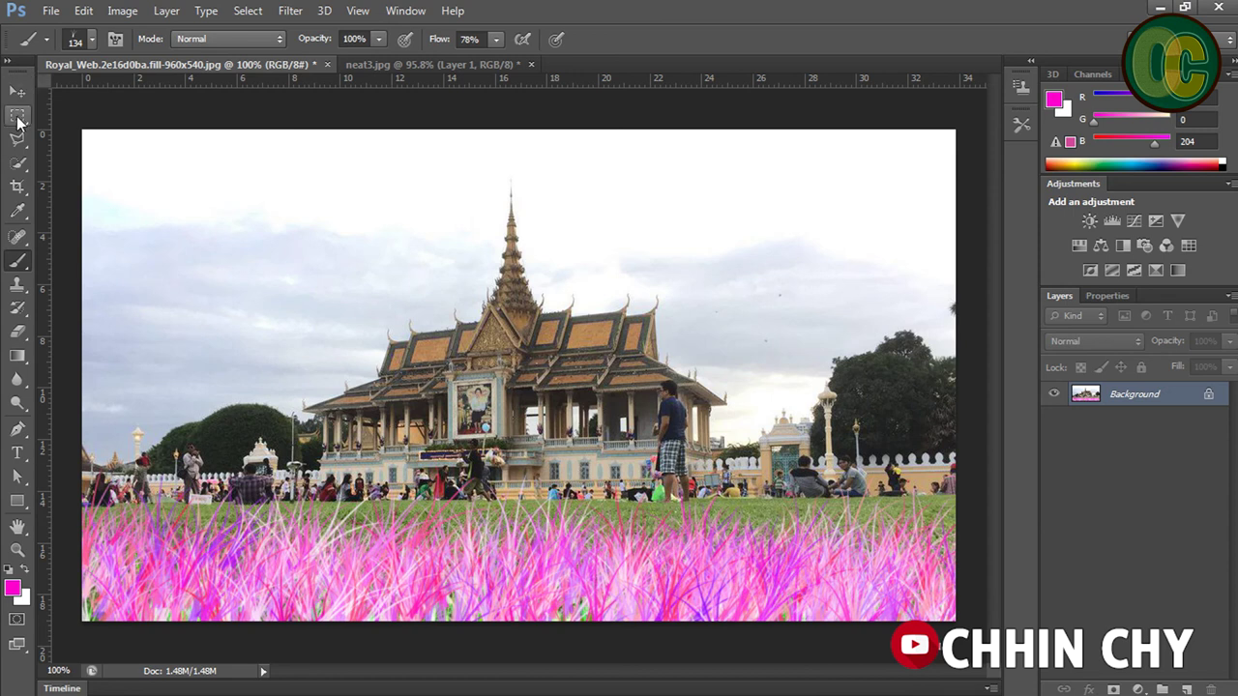
Switch to the Move Tool with auto-select set to Group
click(15, 95)
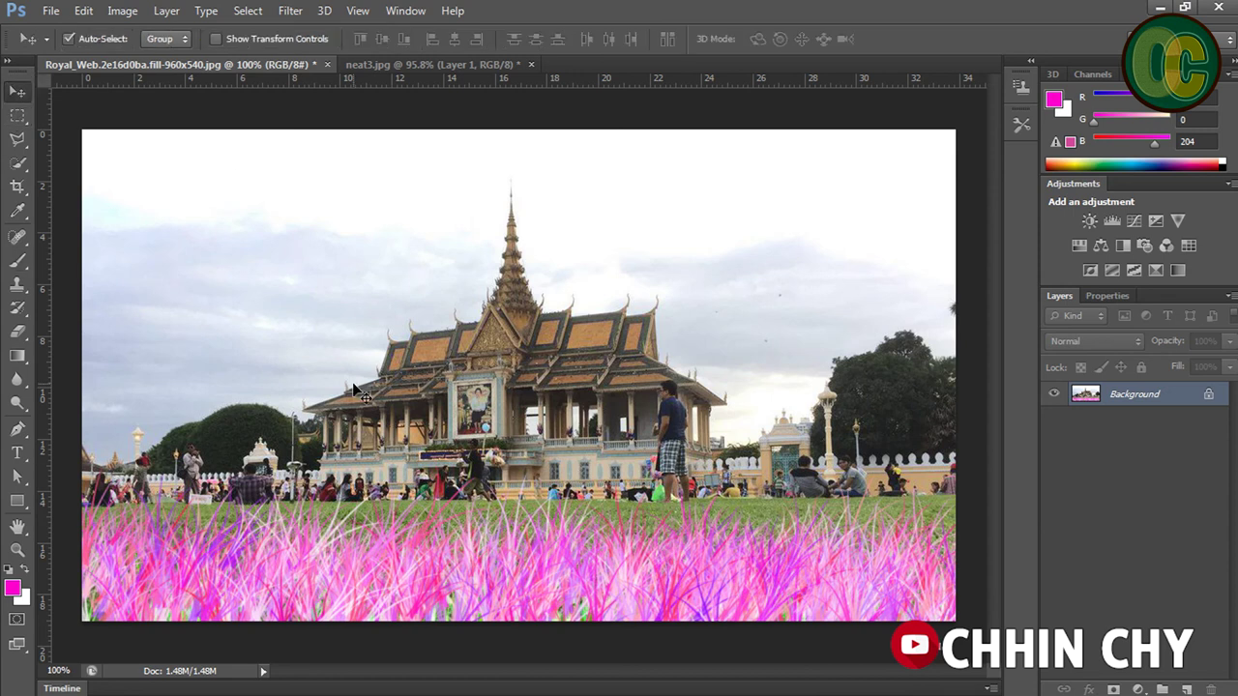